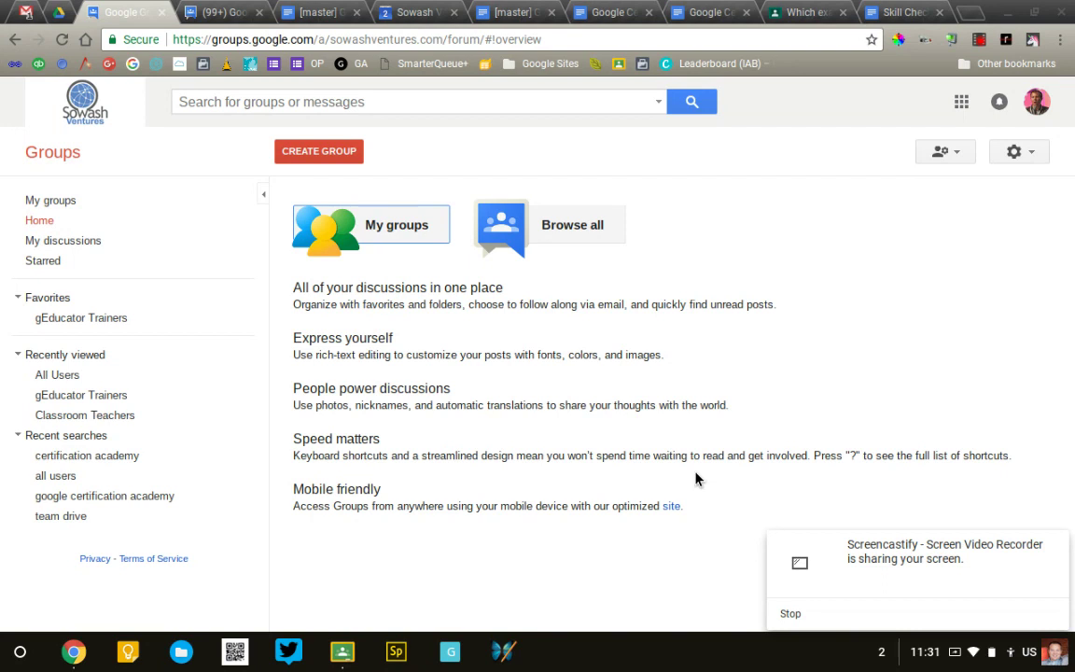
- Start a new group named 'AP History', leaving the group description blank
click(345, 166)
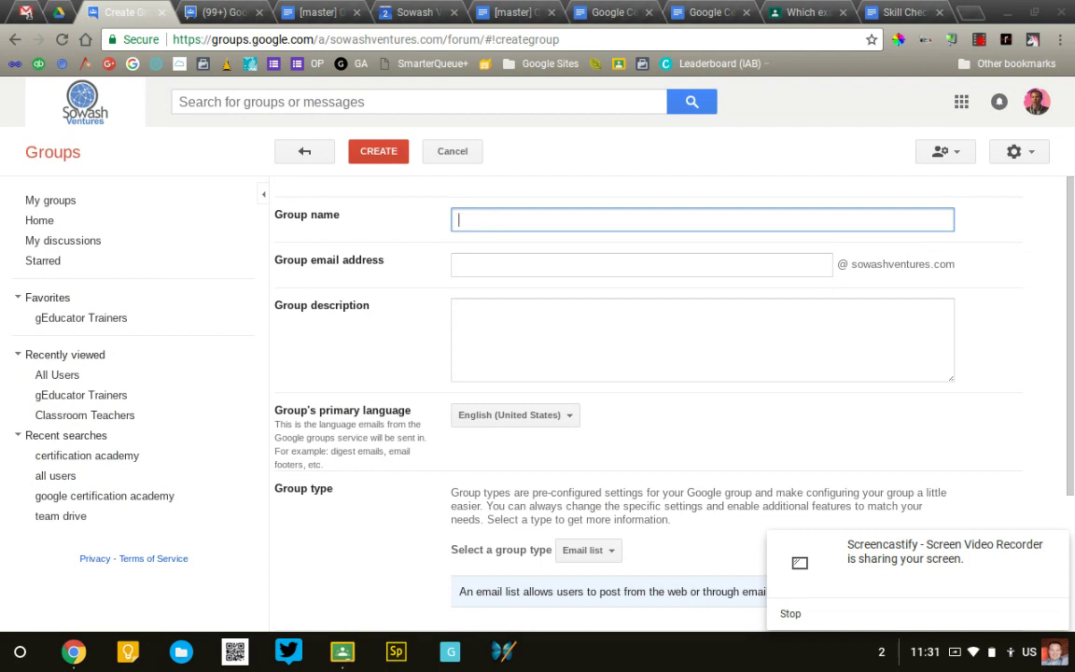
text(Ap History)
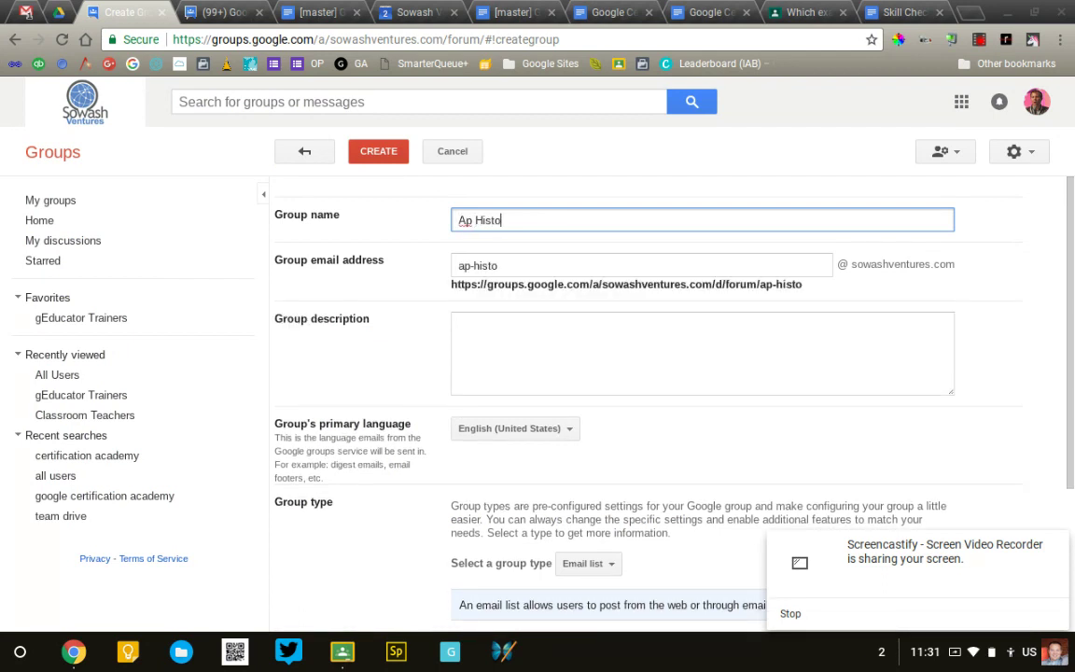
click(499, 319)
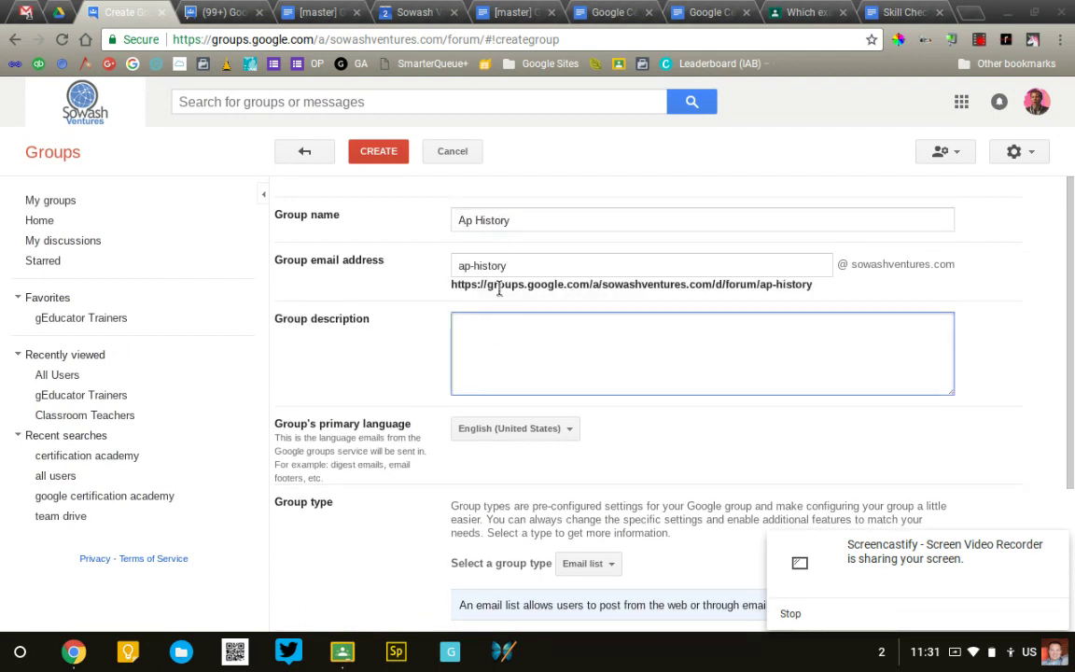
click(471, 220)
key(BackSpace)
text(P)
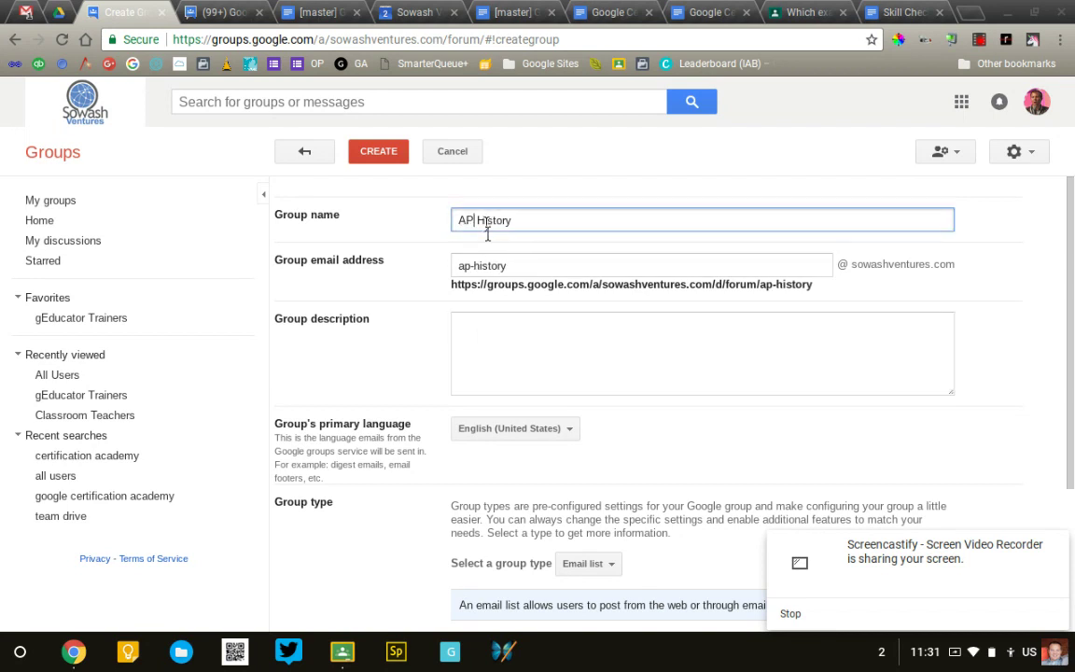
click(504, 357)
click(444, 356)
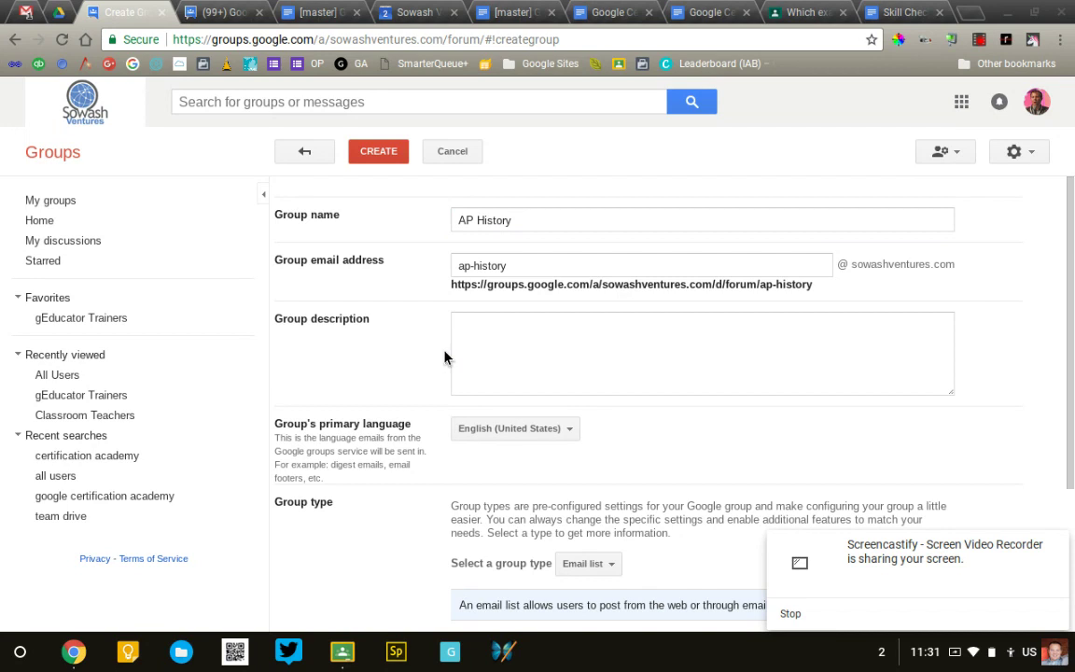
- Set the group type to Web forum
scroll(444, 356, down, 2)
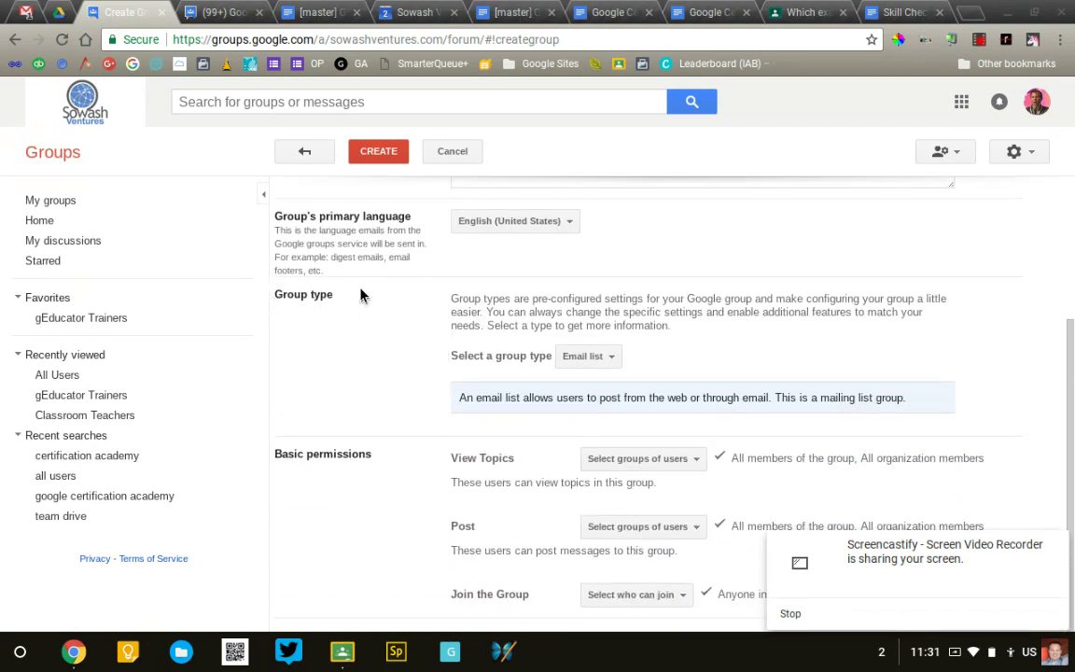
click(597, 355)
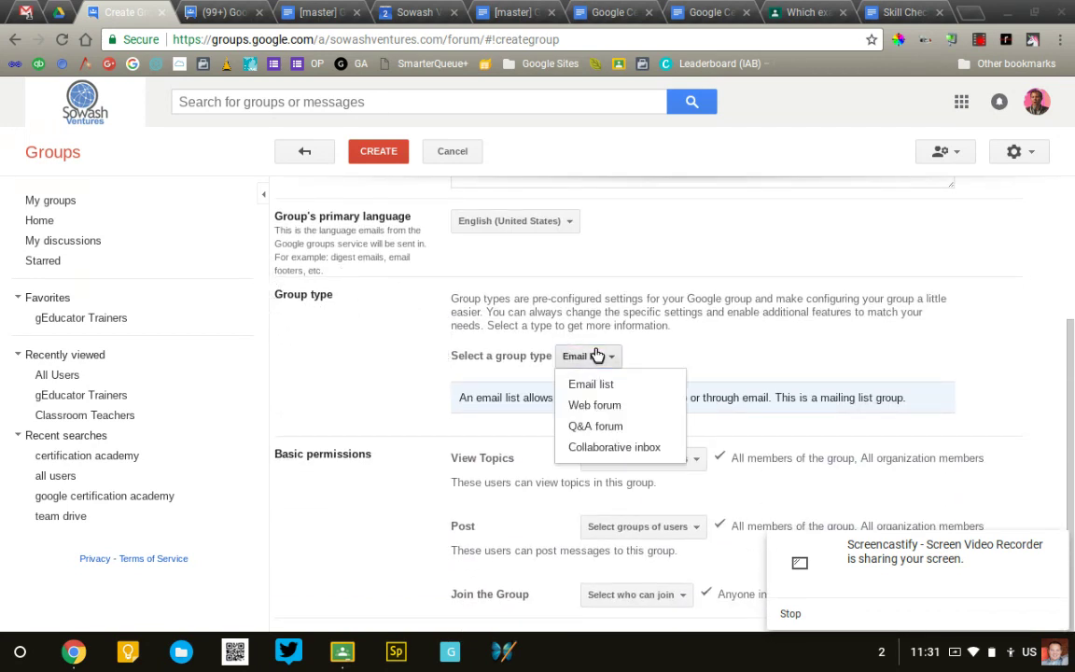
click(602, 406)
- Uncheck All organization members for both the View Topics and Post permissions
scroll(403, 387, down, 1)
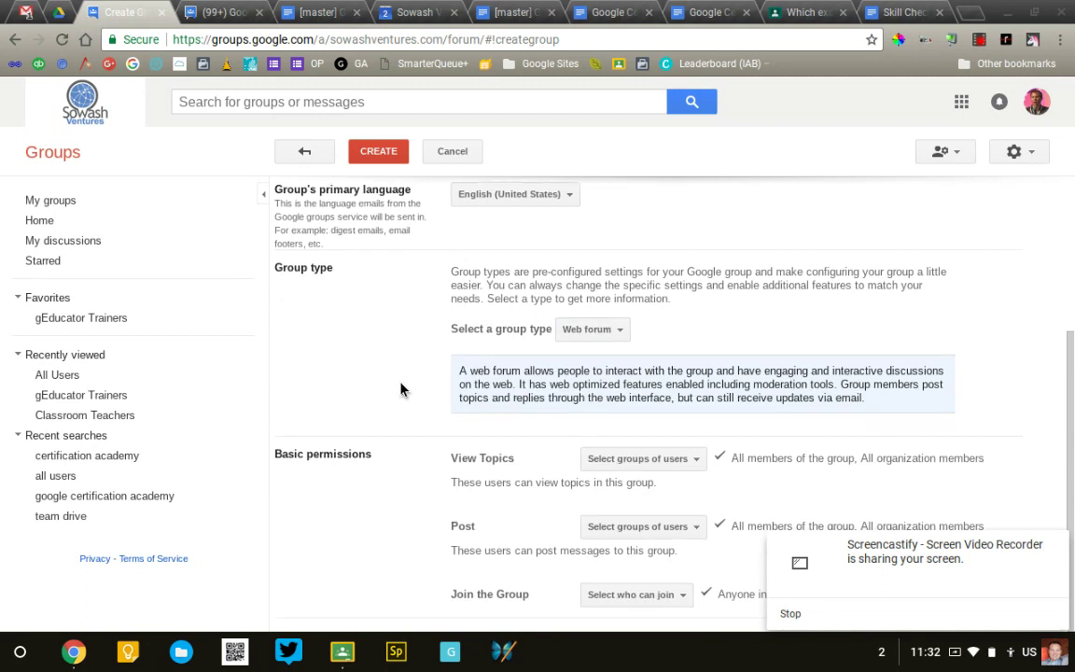
click(682, 458)
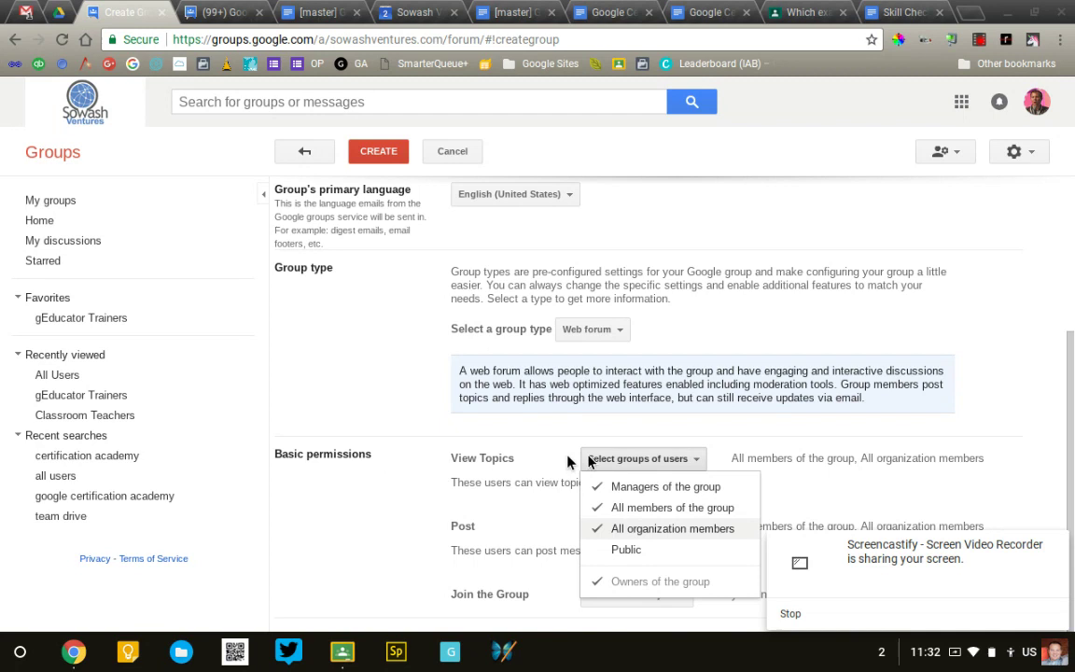
click(624, 531)
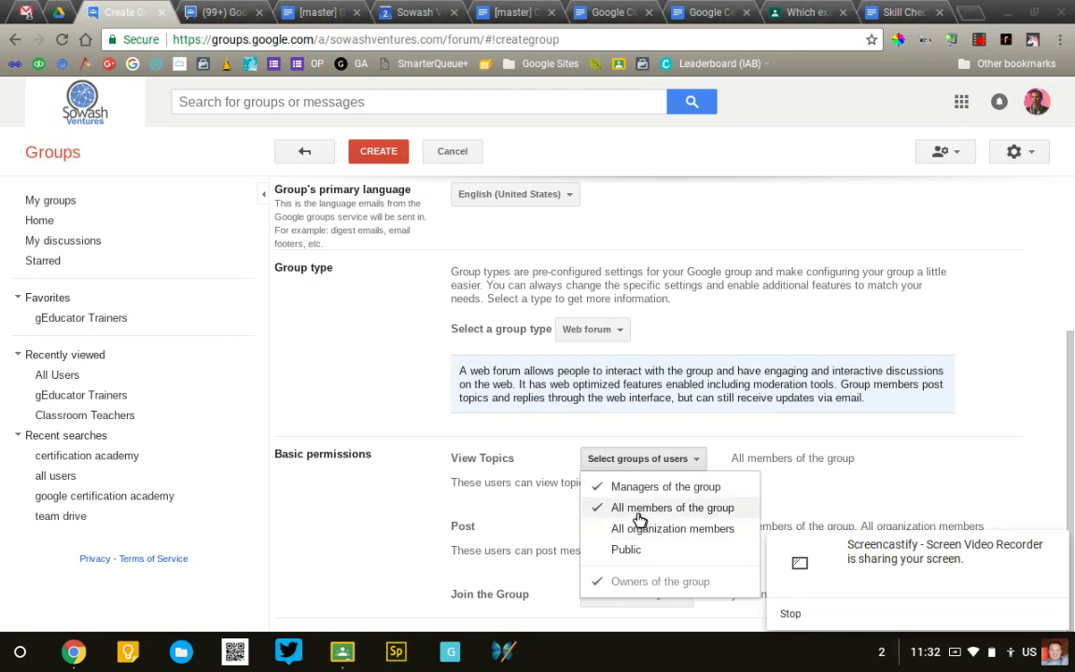
click(412, 522)
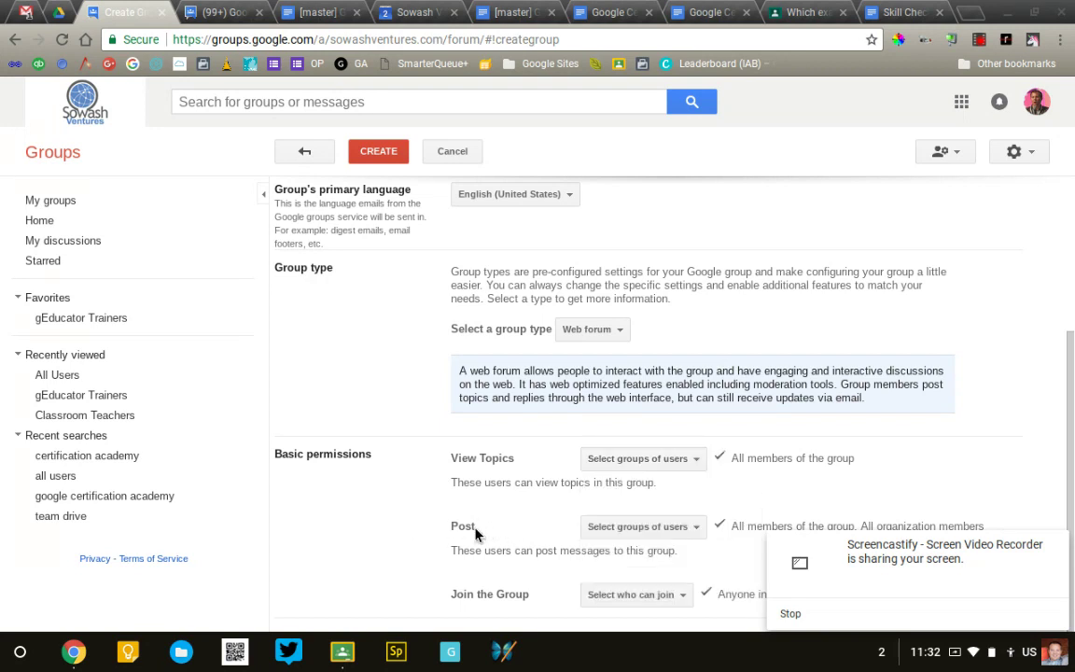
click(626, 528)
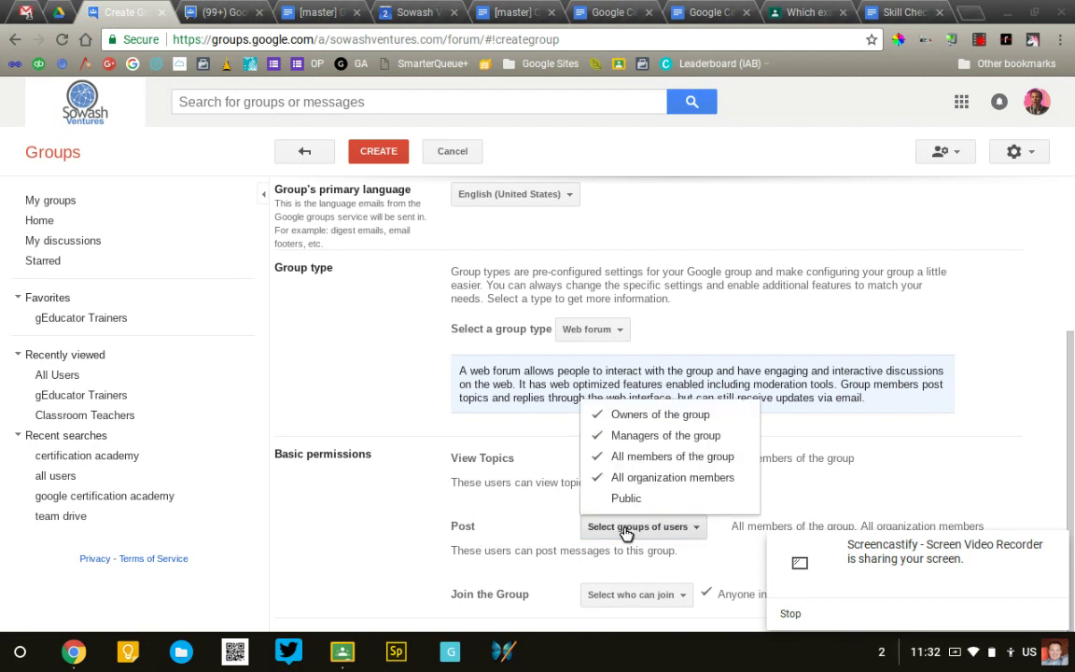
click(643, 484)
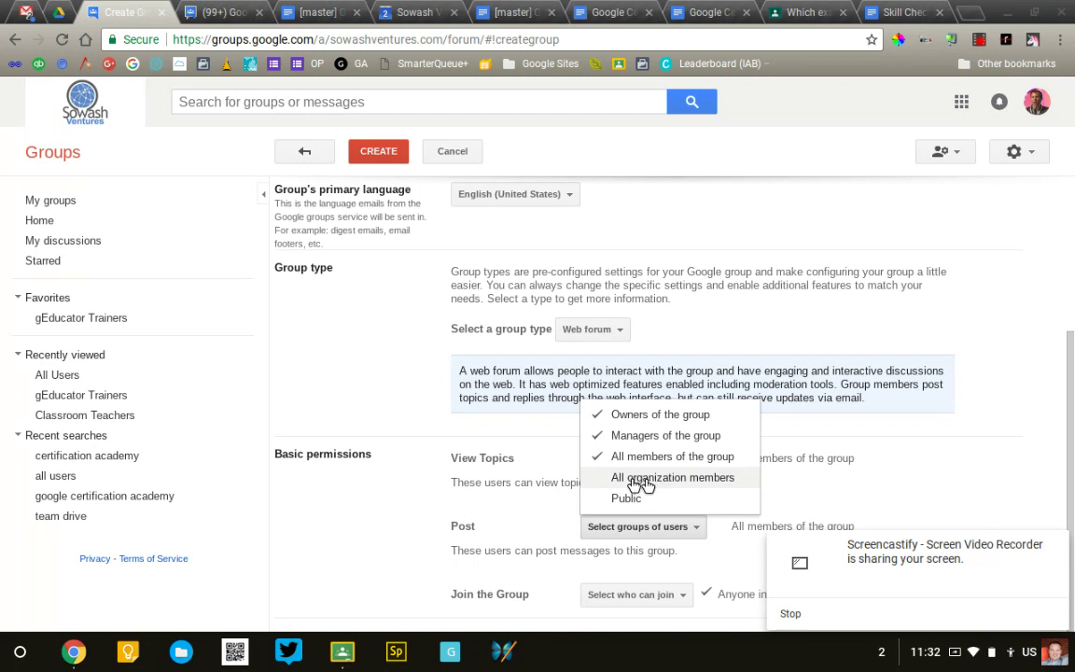
click(401, 529)
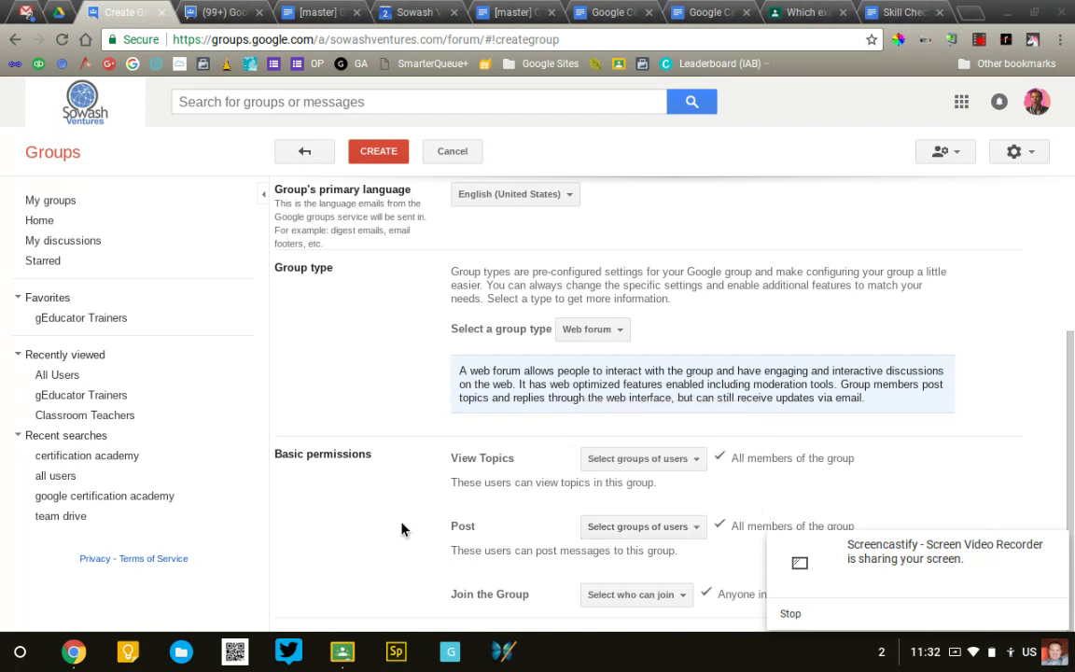
- Restrict joining the group to only invited users
click(628, 605)
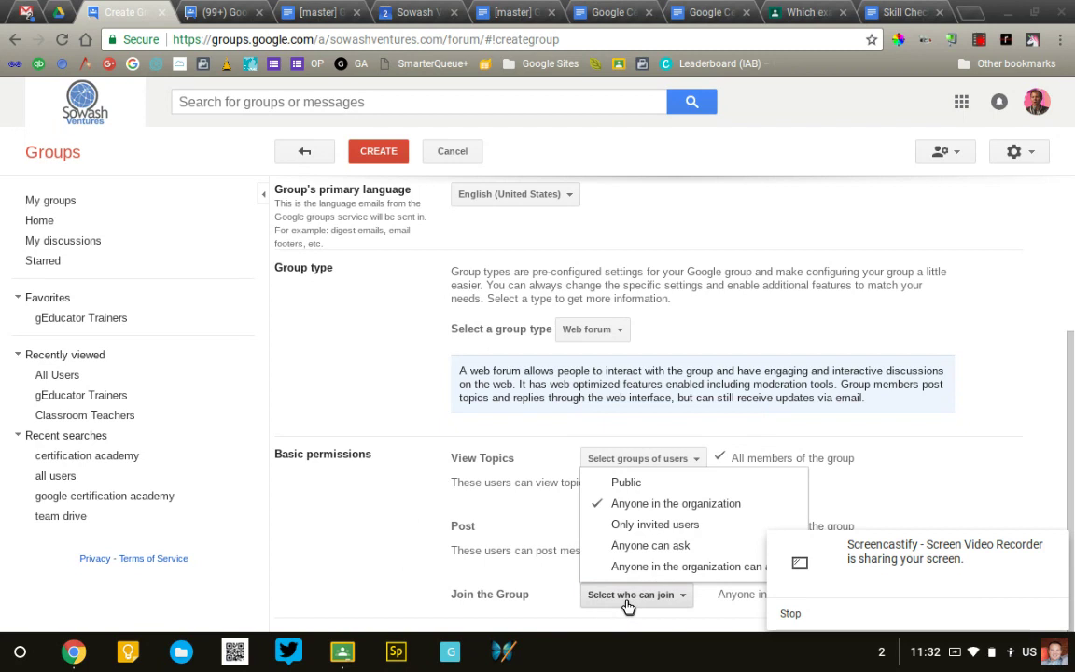
click(642, 527)
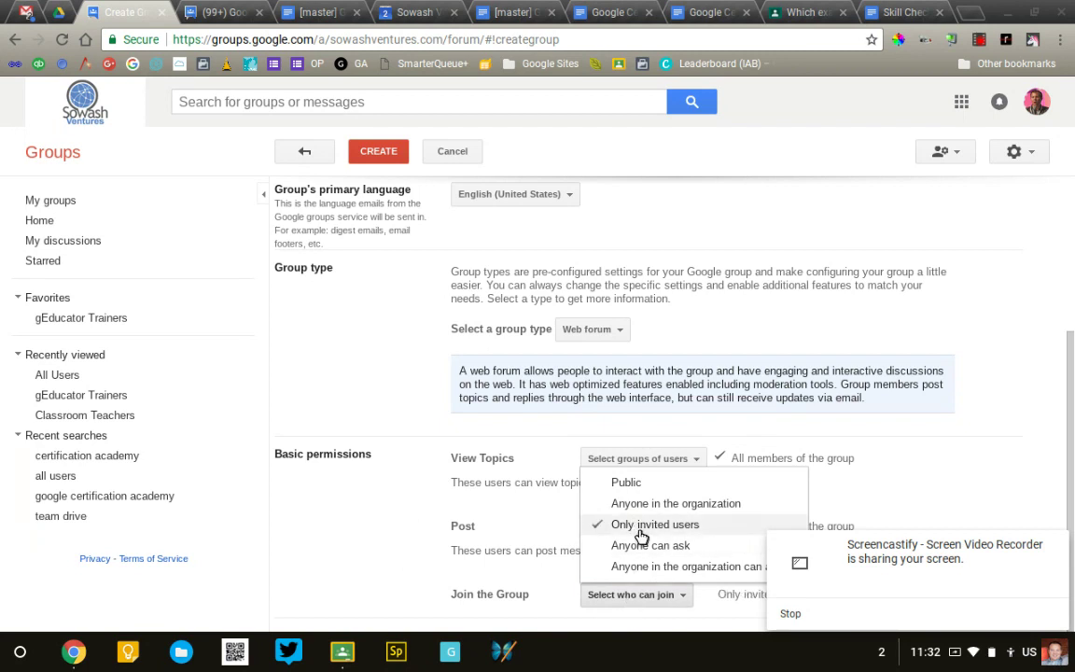
click(388, 516)
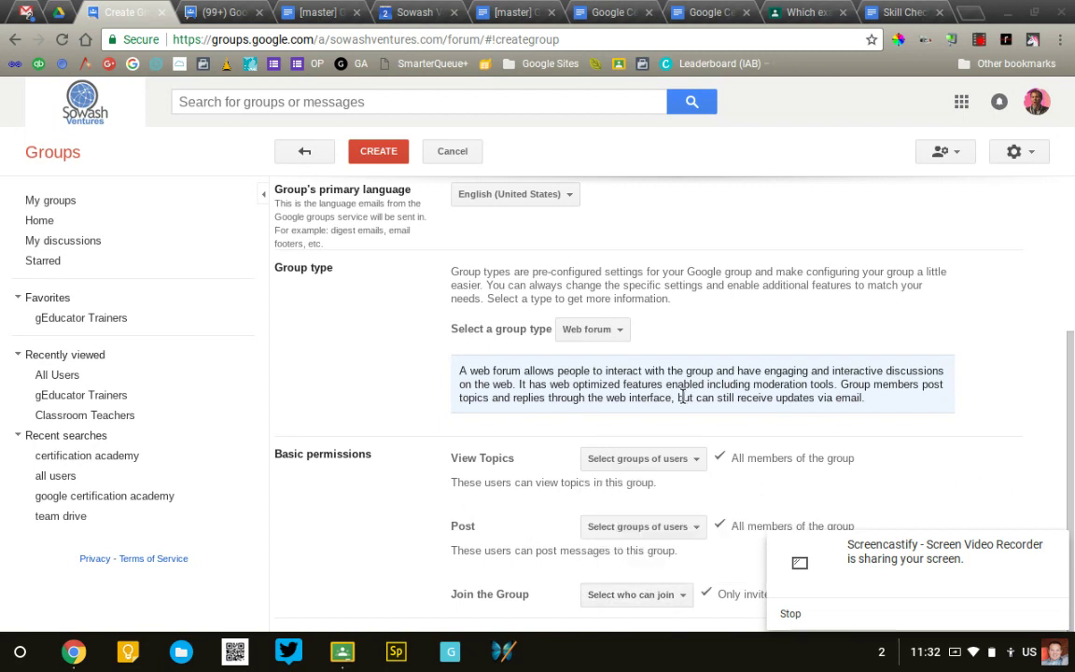
click(1050, 542)
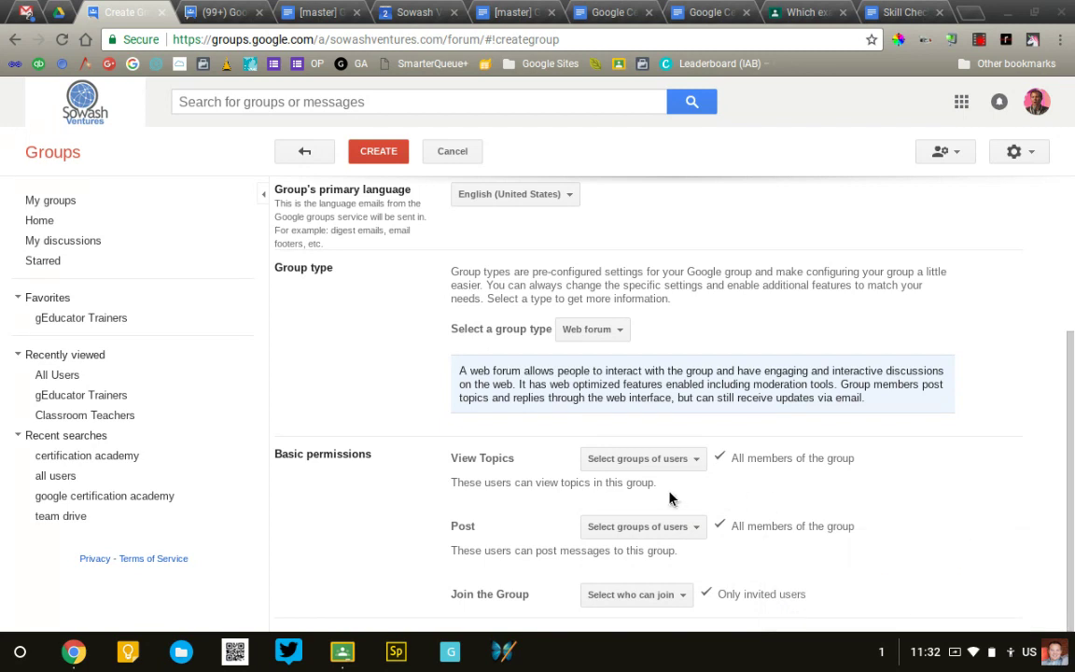
- Create the AP History group and choose to invite people to join it
click(384, 155)
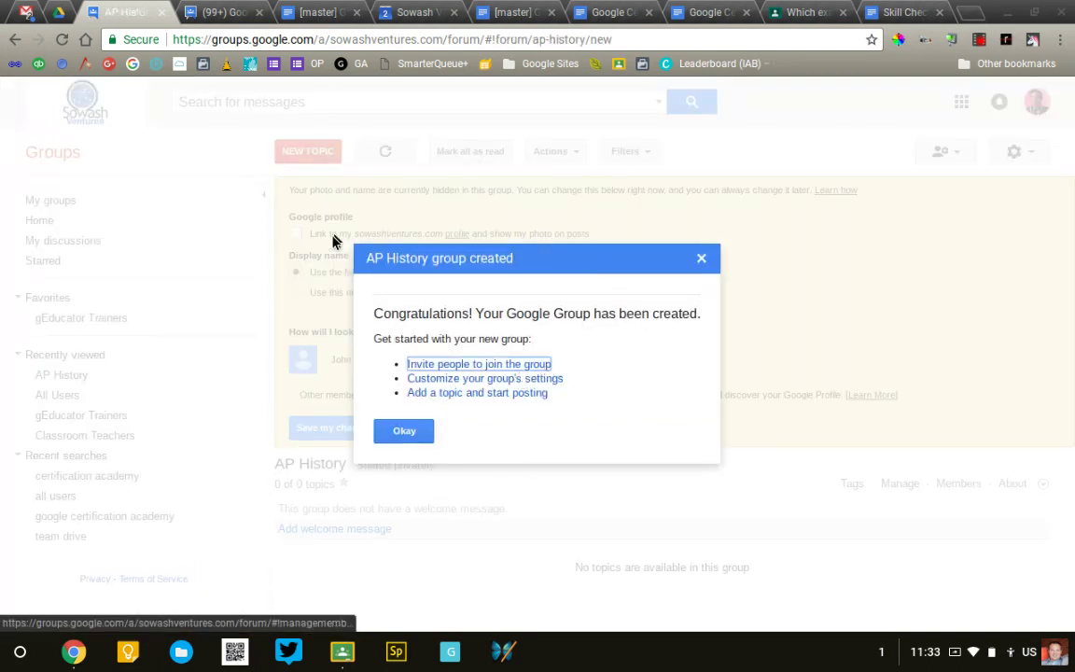
click(427, 377)
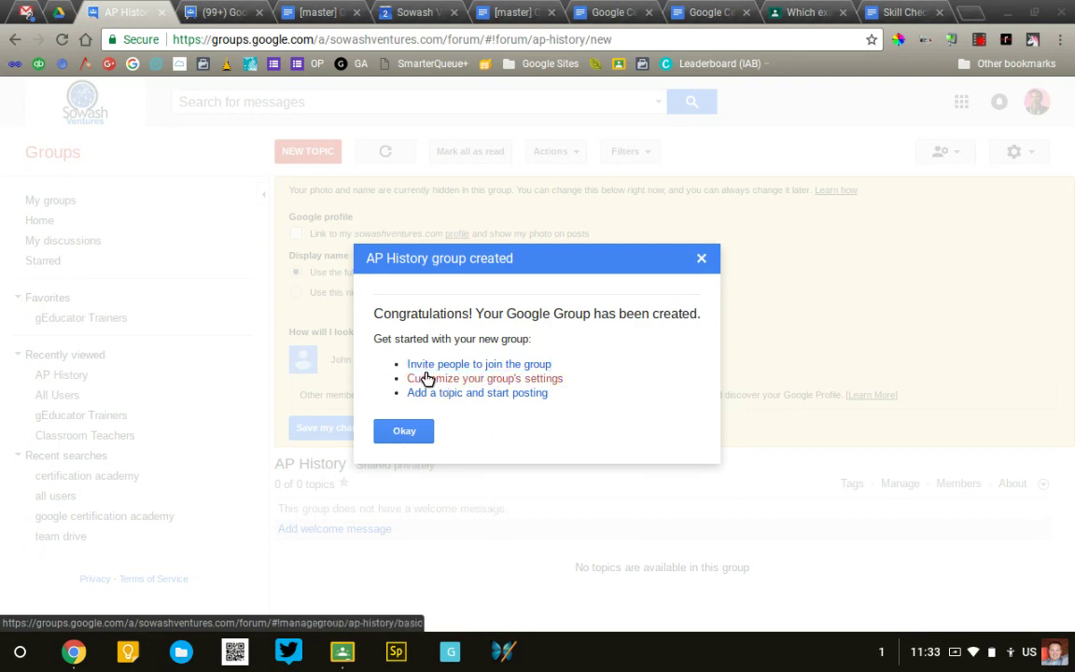
click(502, 367)
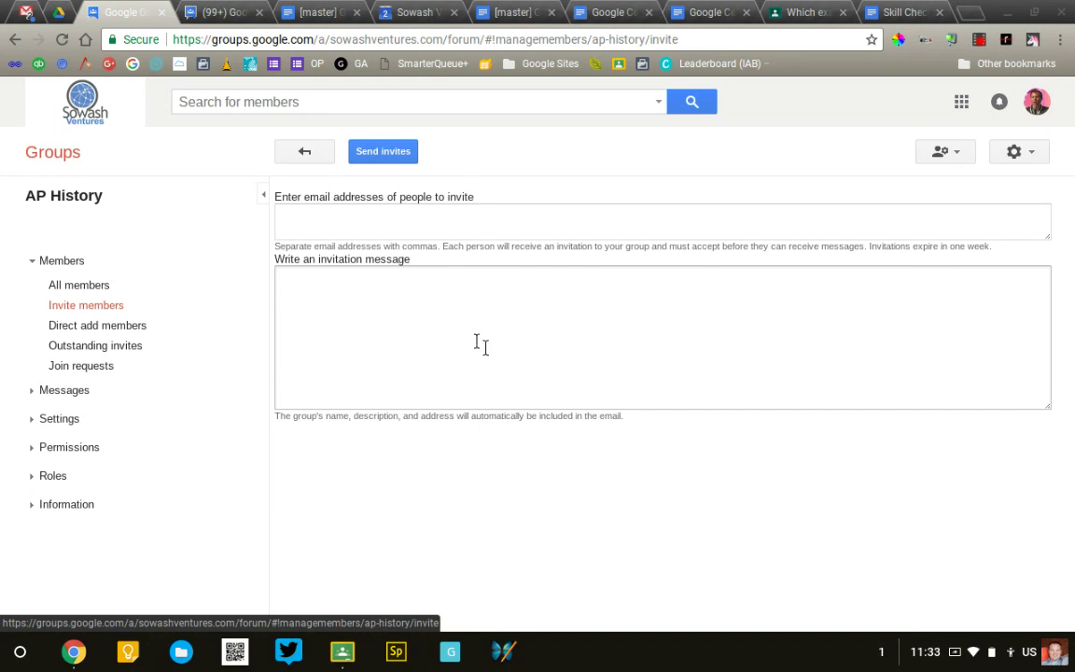
click(345, 225)
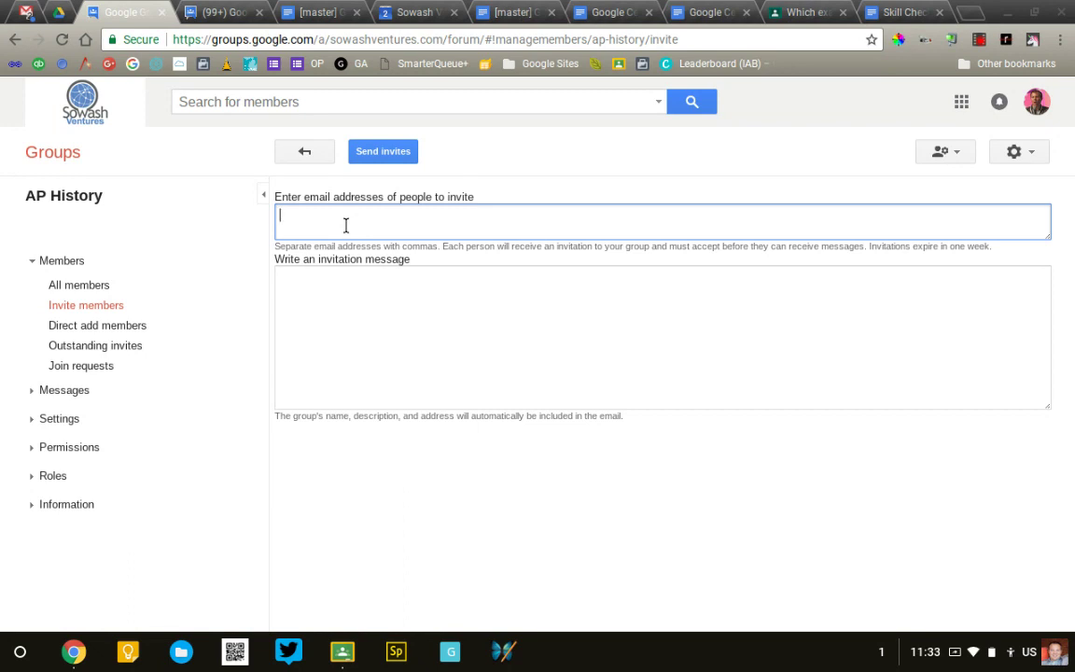
text(sue)
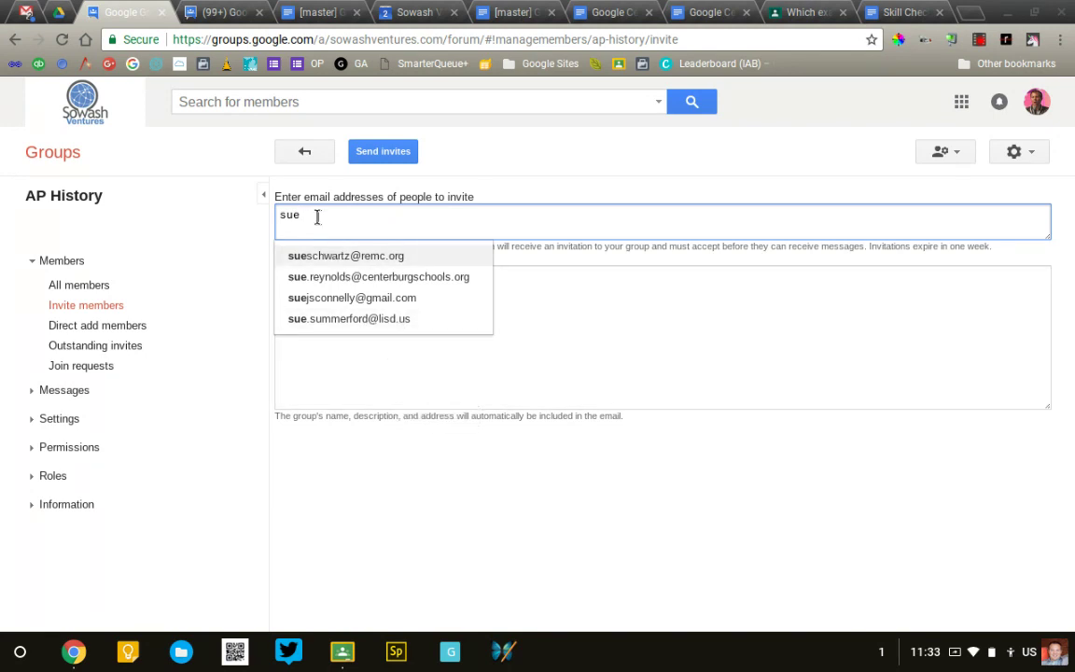
key(BackSpace)
key(BackSpace)
key(BackSpace)
click(317, 394)
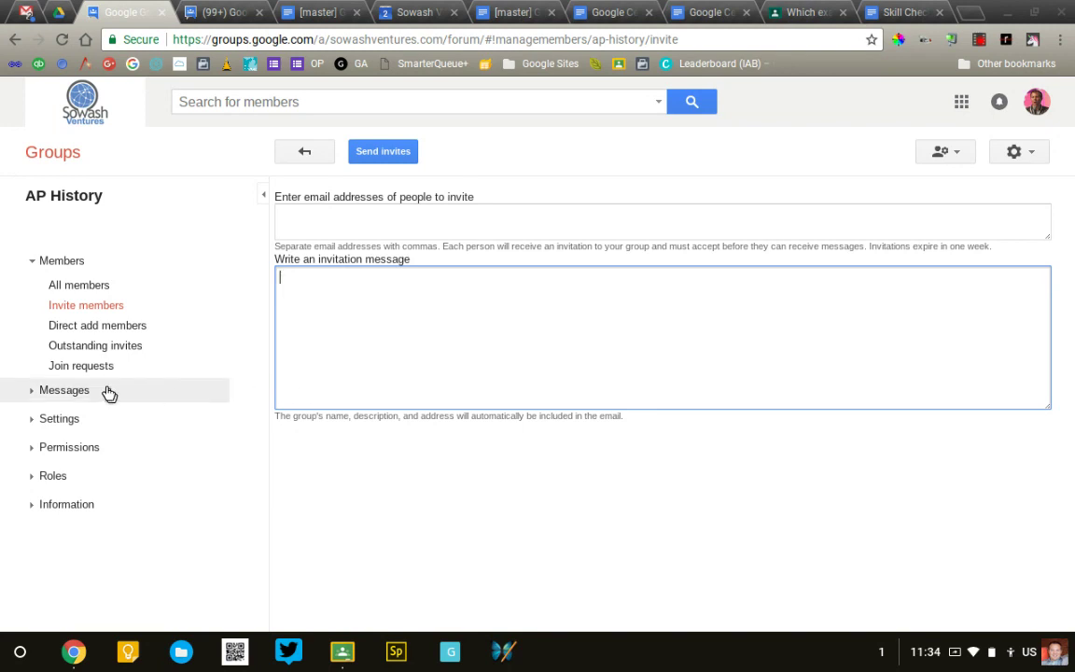
- Open AP History's Categories settings and enable discussion categories
click(32, 399)
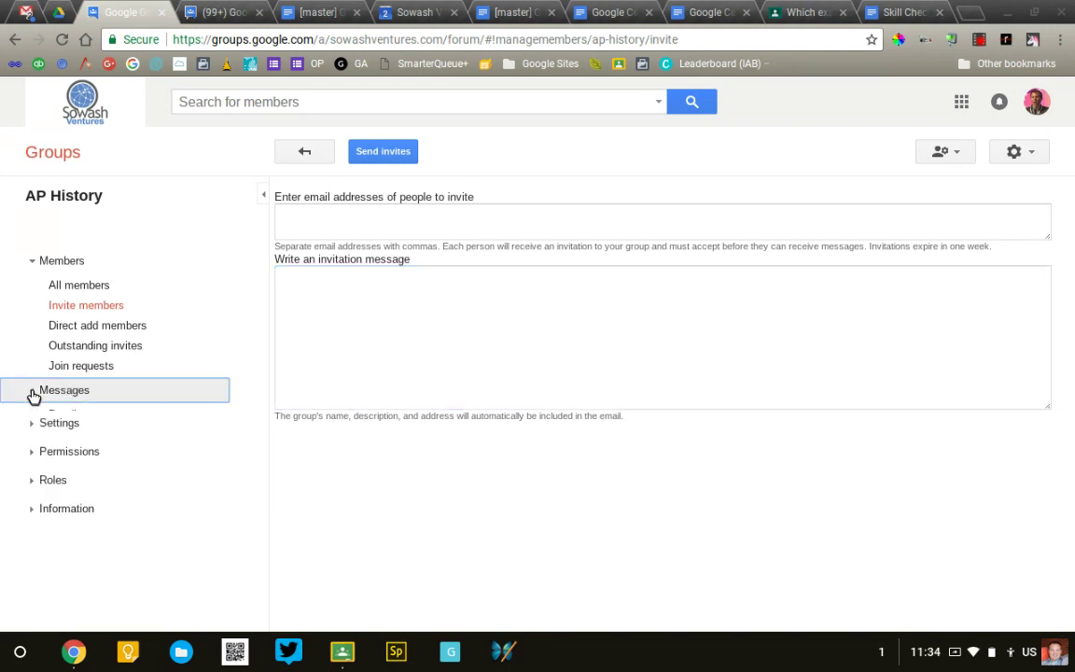
click(32, 450)
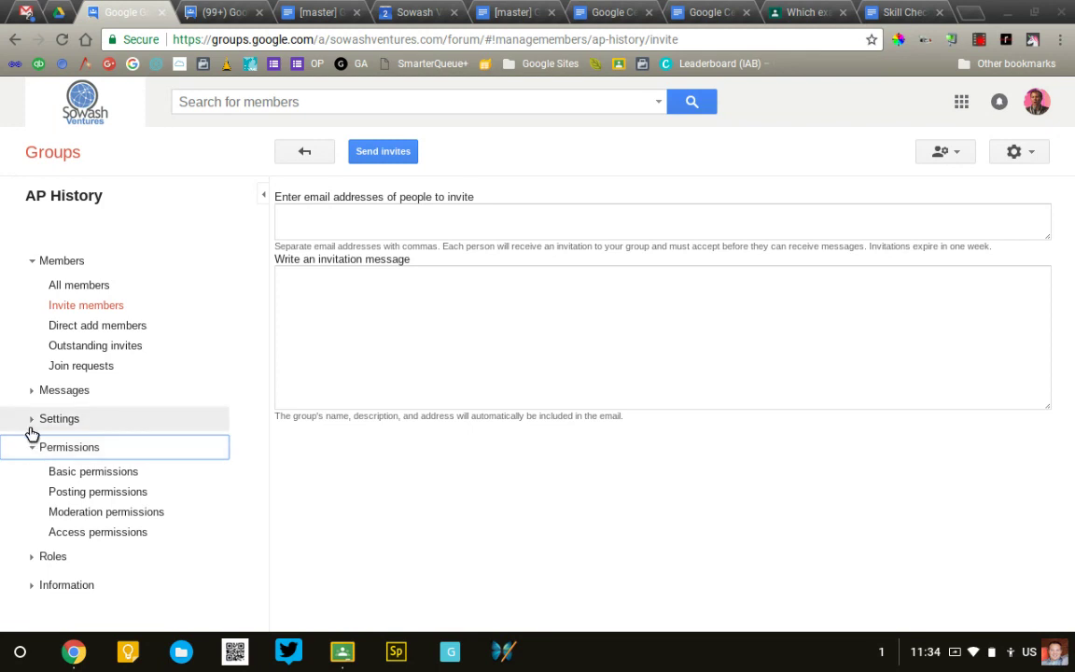
click(32, 419)
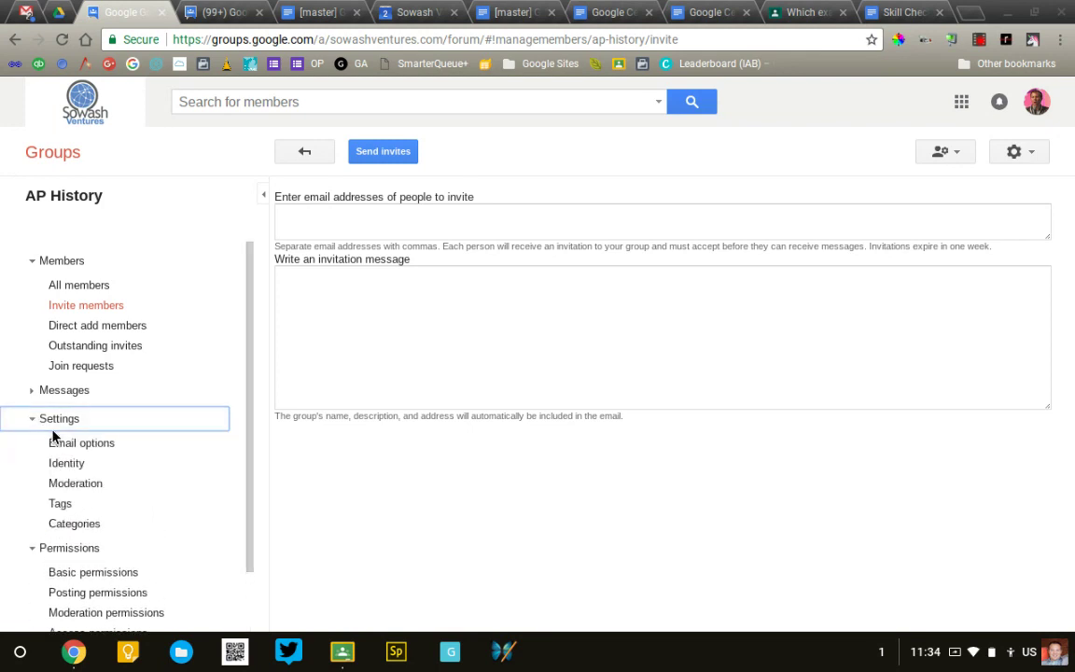
scroll(56, 485, down, 1)
click(64, 516)
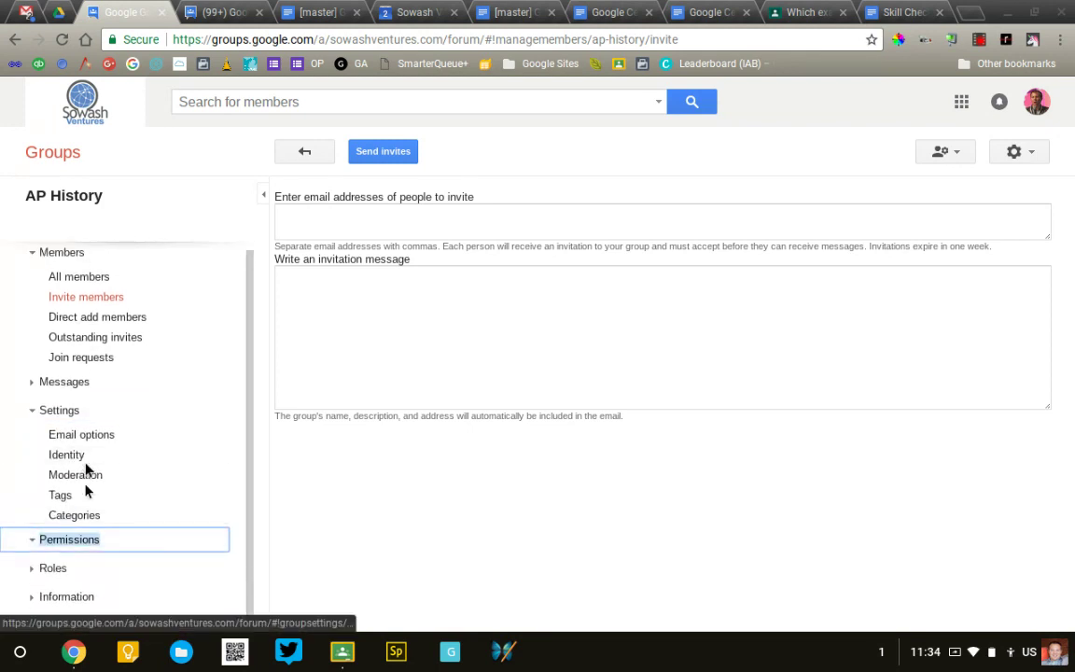
click(74, 515)
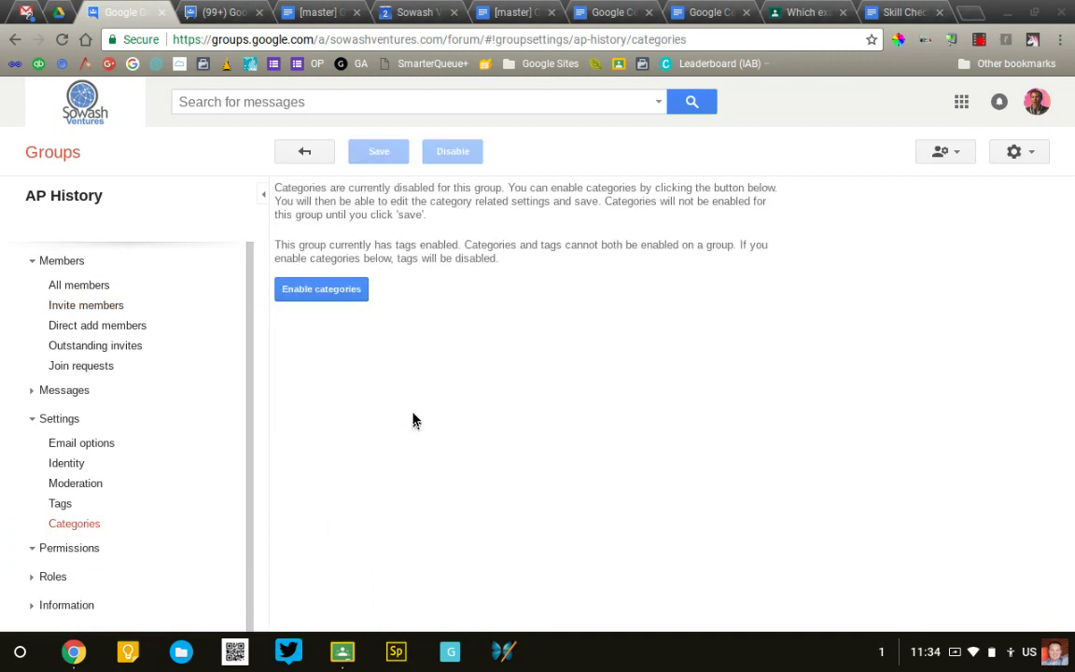
click(344, 298)
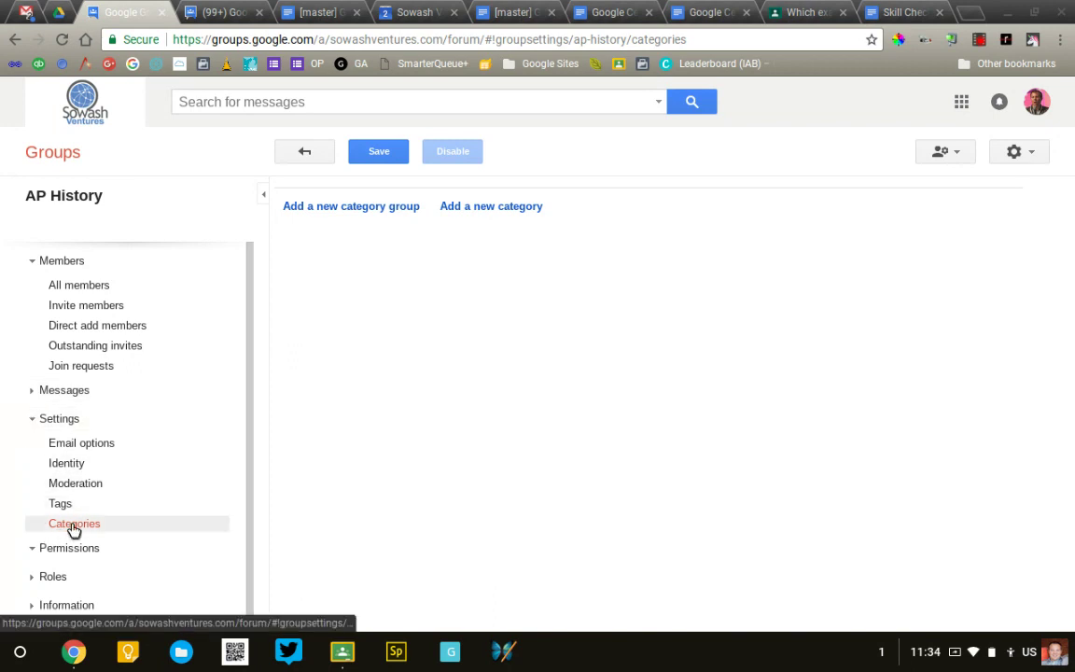
- Add two discussion categories: 'Early American History' and 'Civil War'
click(461, 211)
click(429, 221)
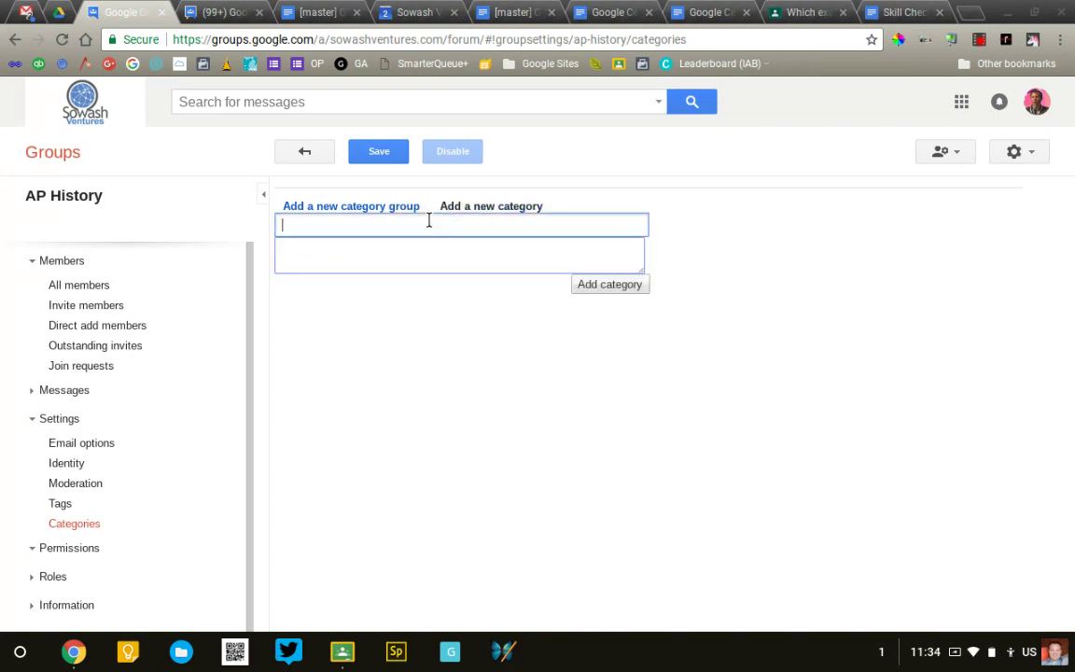
text(Early American Hist)
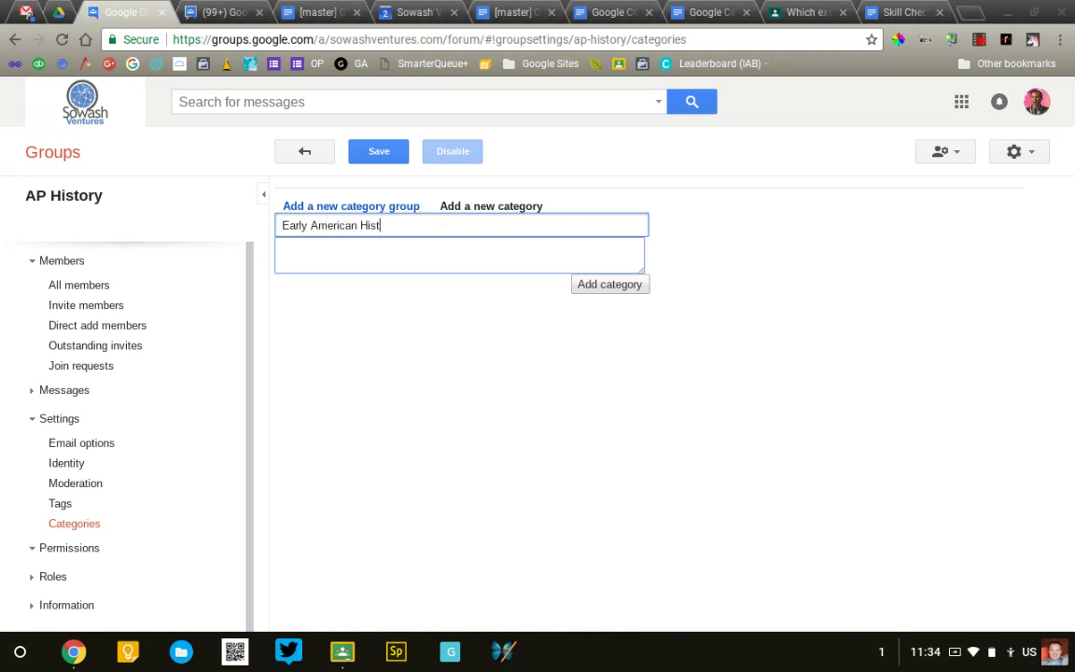
text(ory)
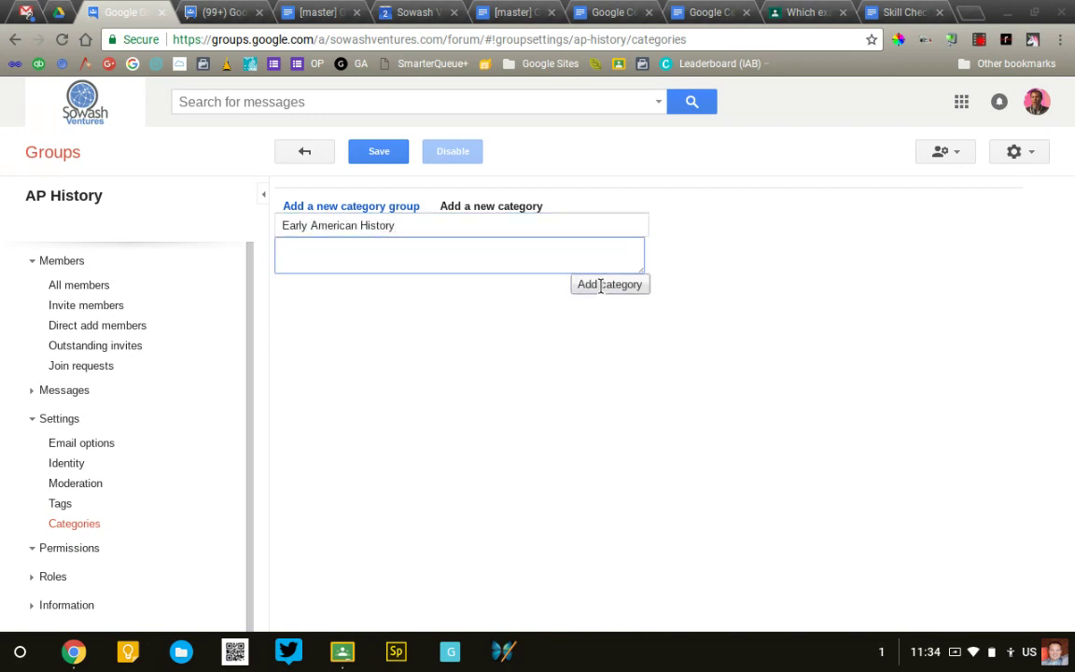
click(583, 284)
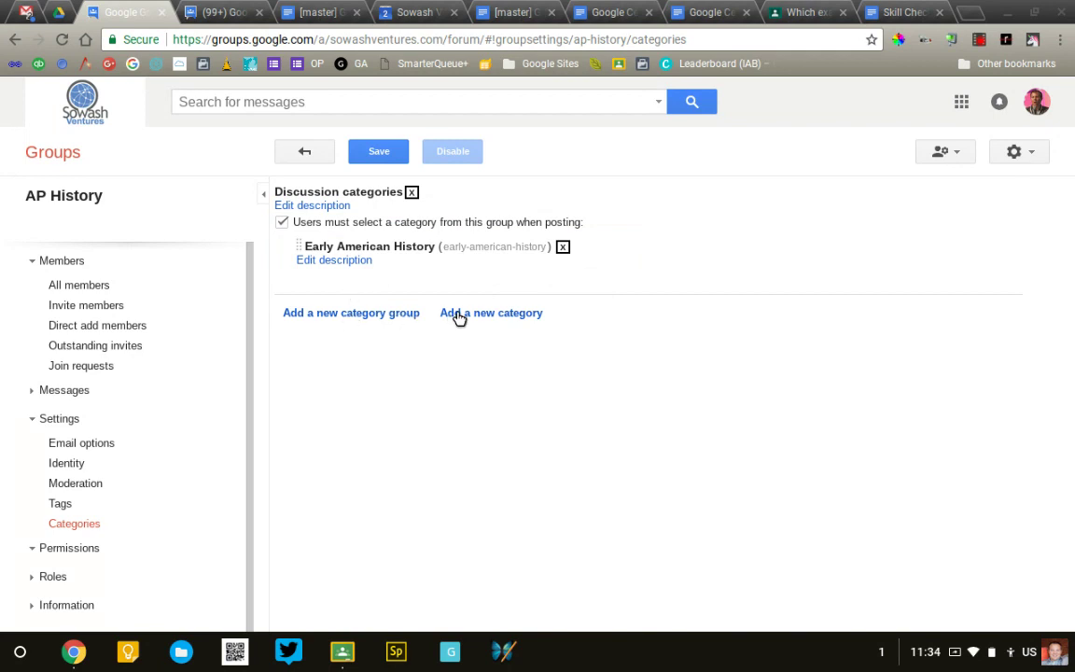
click(457, 312)
click(442, 325)
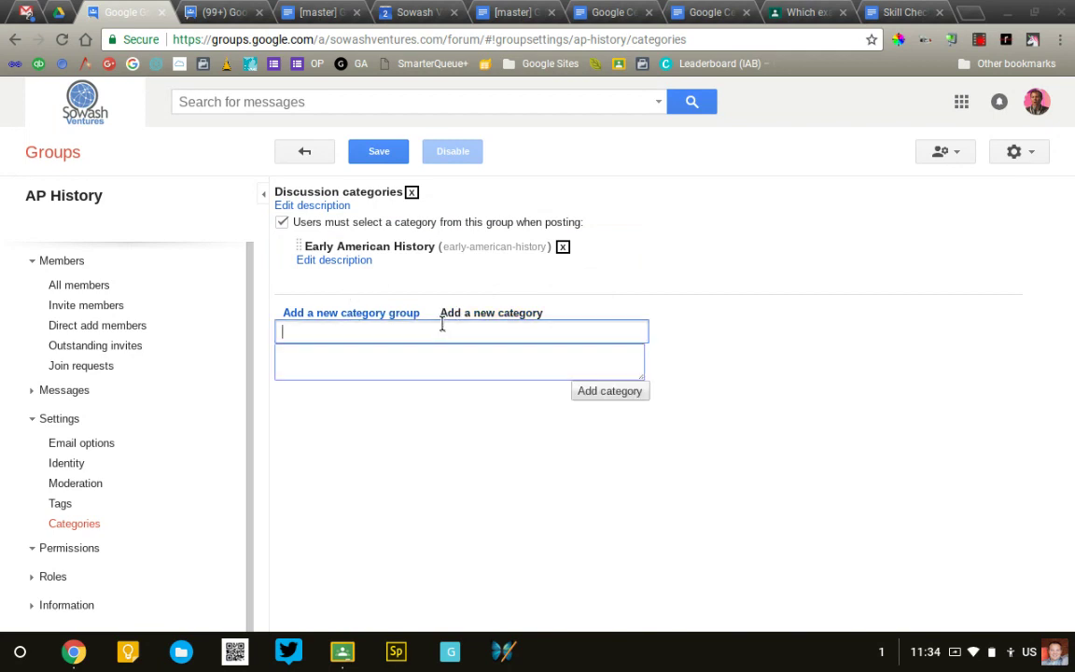
text(Civil War)
click(627, 392)
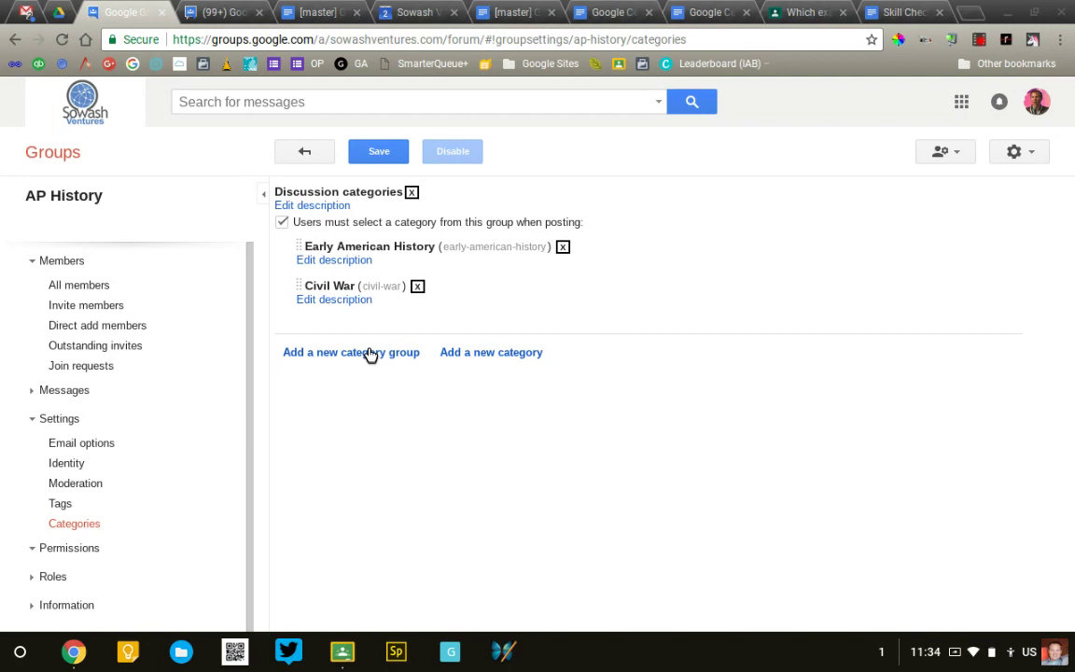
- Switch to the Google Certification Academy forum and filter it to General Google Questions
click(222, 11)
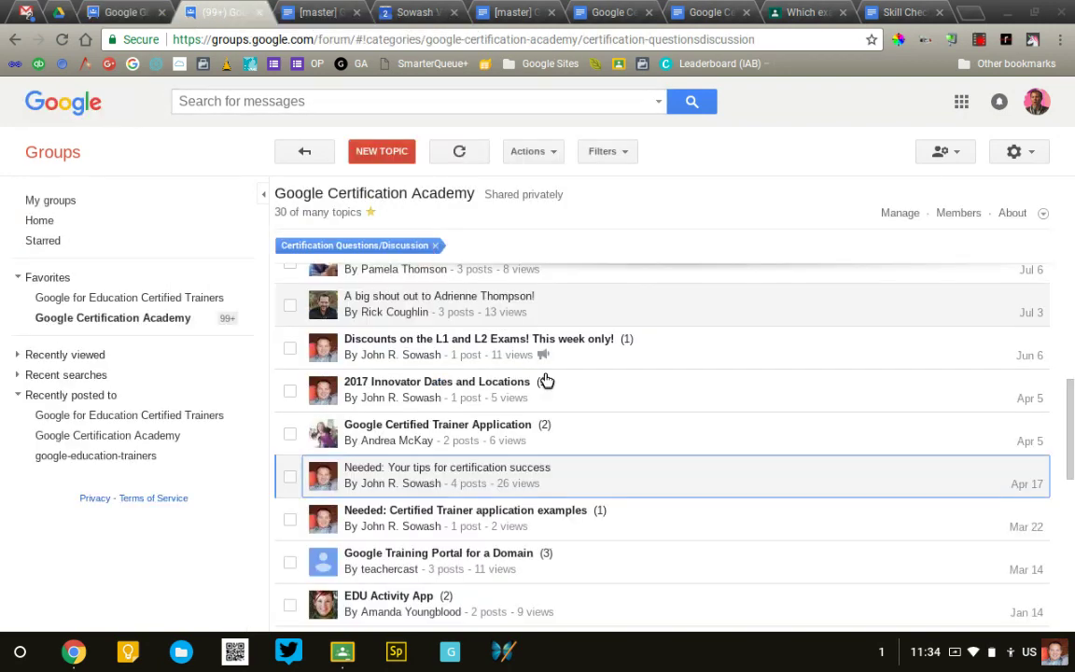
scroll(547, 379, up, 4)
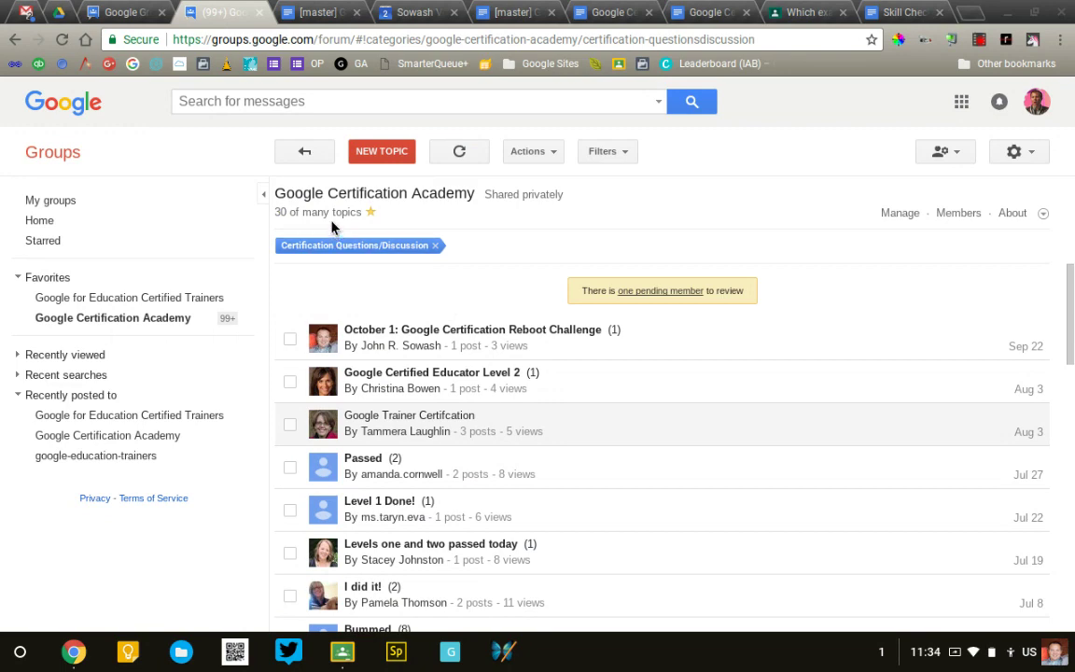
click(324, 159)
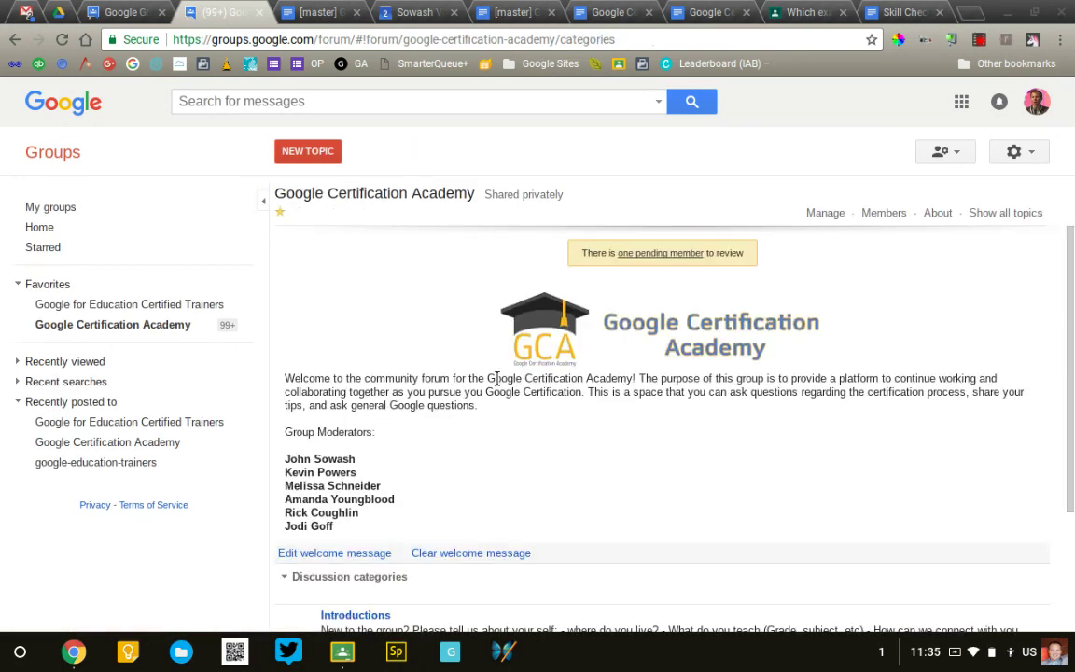
scroll(497, 383, down, 2)
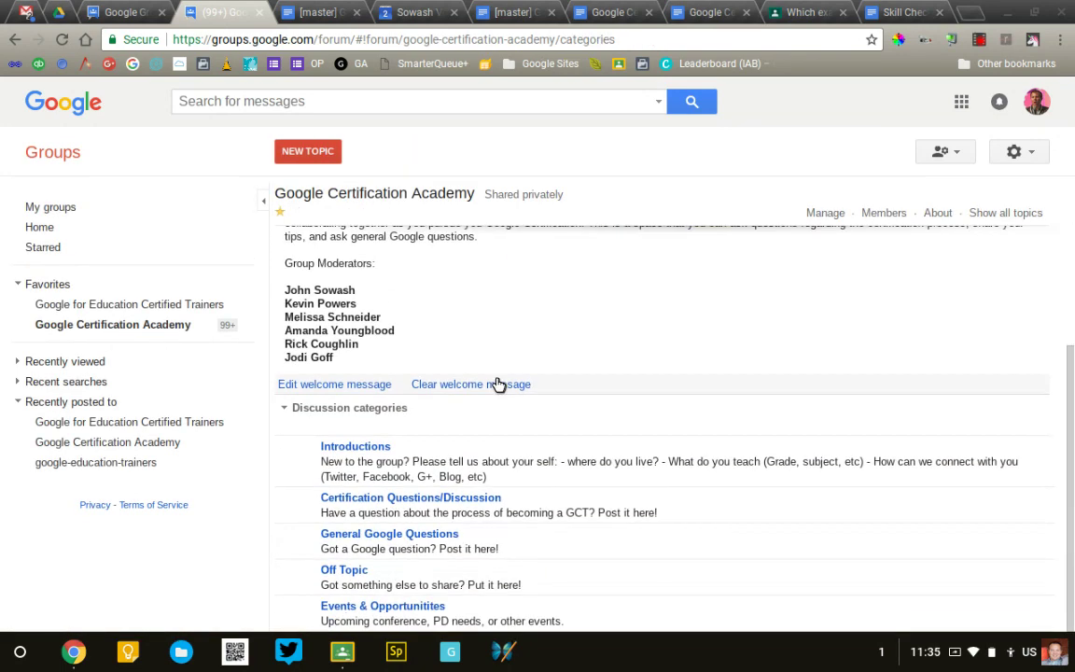
click(341, 538)
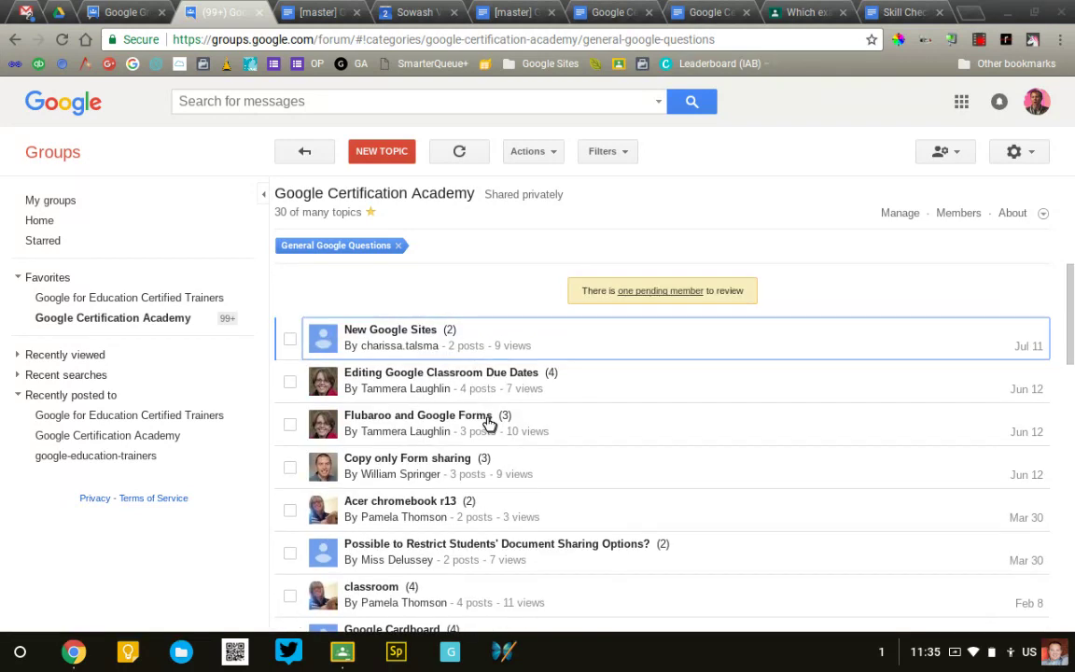
- Open the 'Editing Google Classroom Due Dates' thread and scroll through its posts and screenshots
click(608, 390)
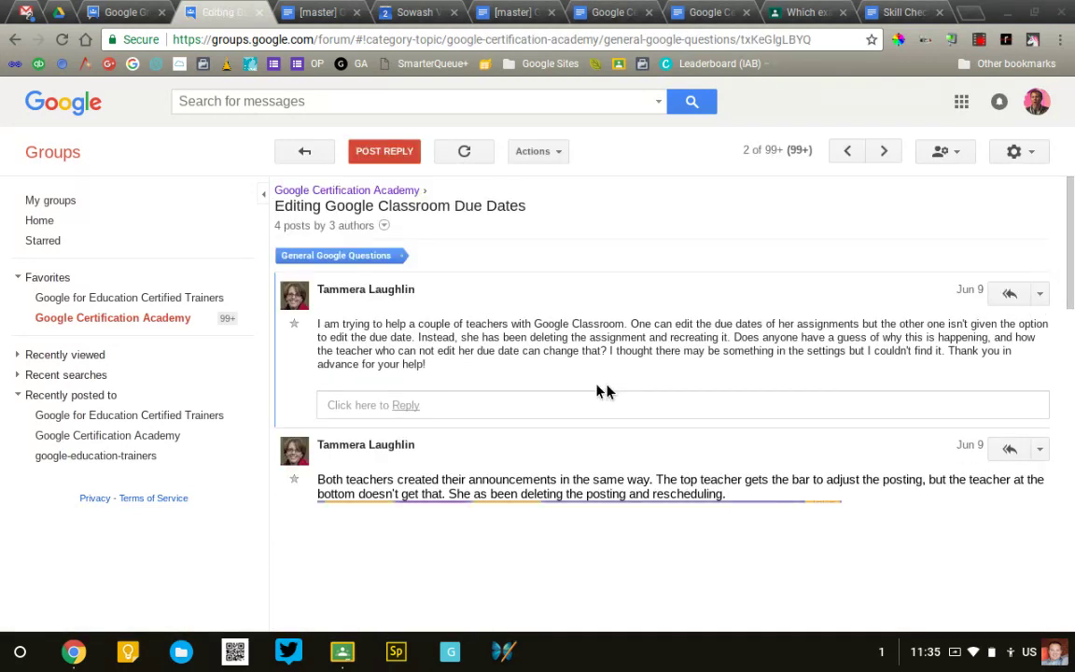
scroll(504, 474, down, 4)
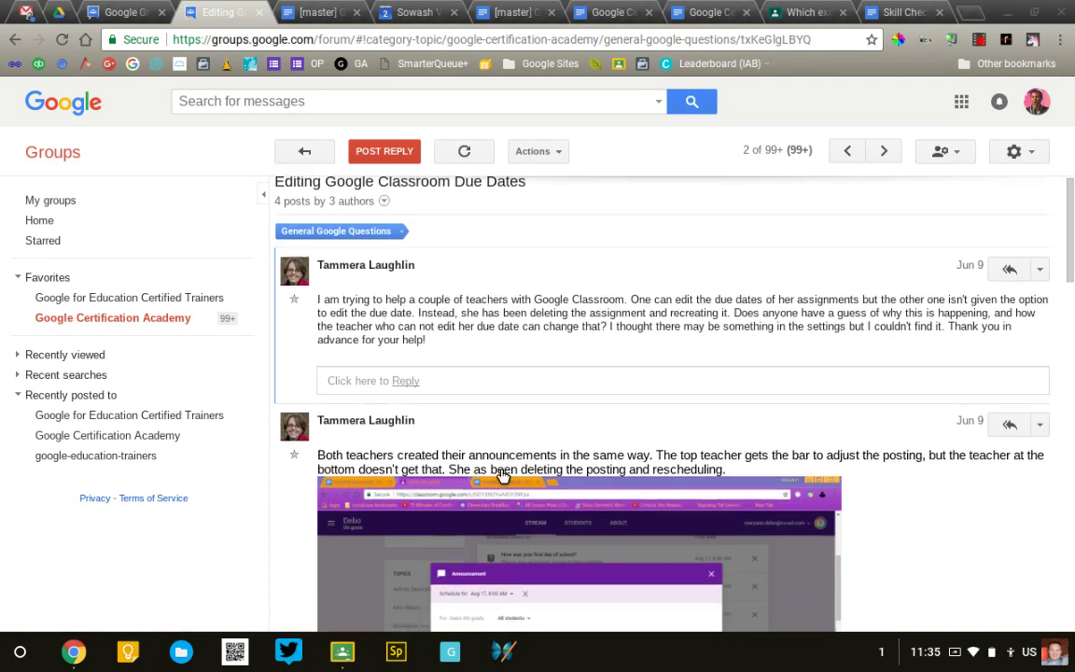
scroll(504, 474, down, 15)
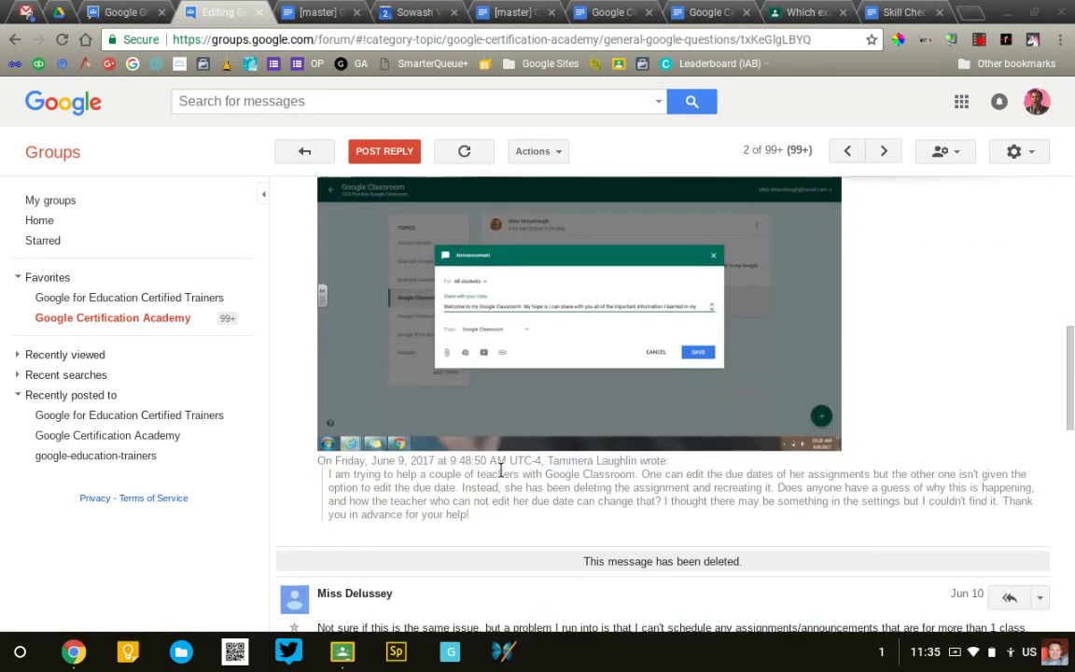
scroll(501, 472, down, 12)
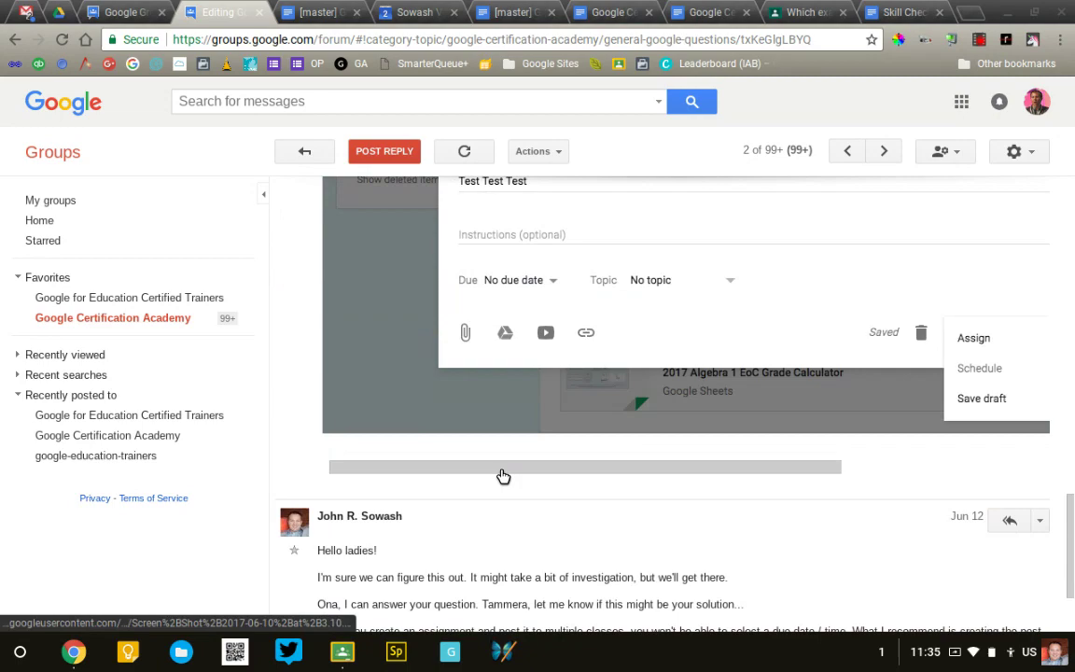
scroll(501, 472, up, 20)
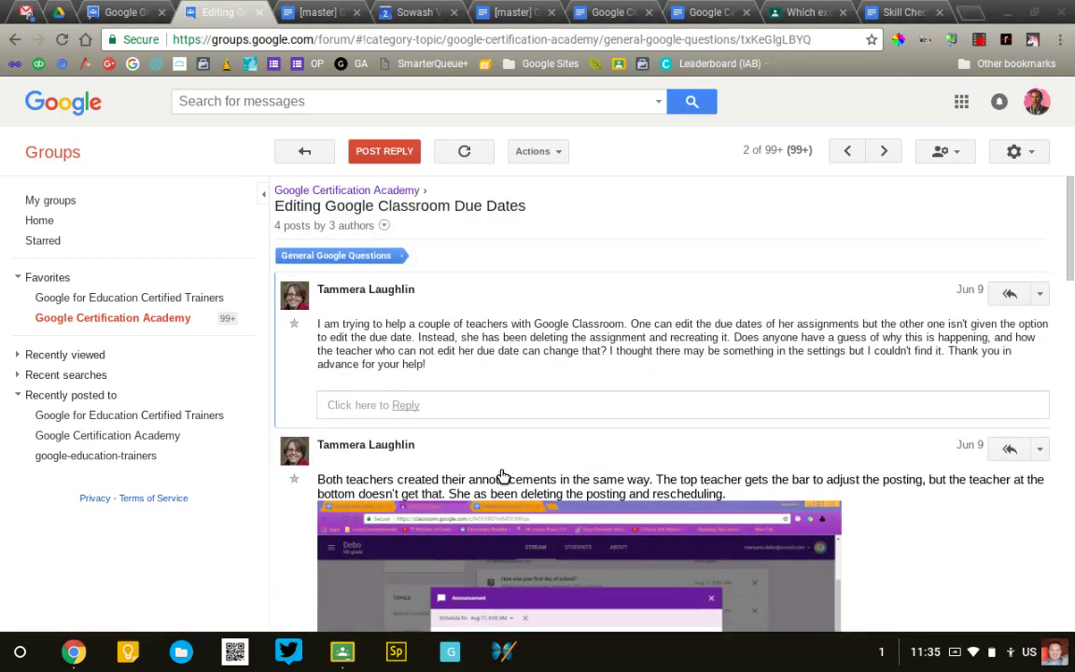
scroll(501, 476, down, 3)
scroll(501, 476, down, 3)
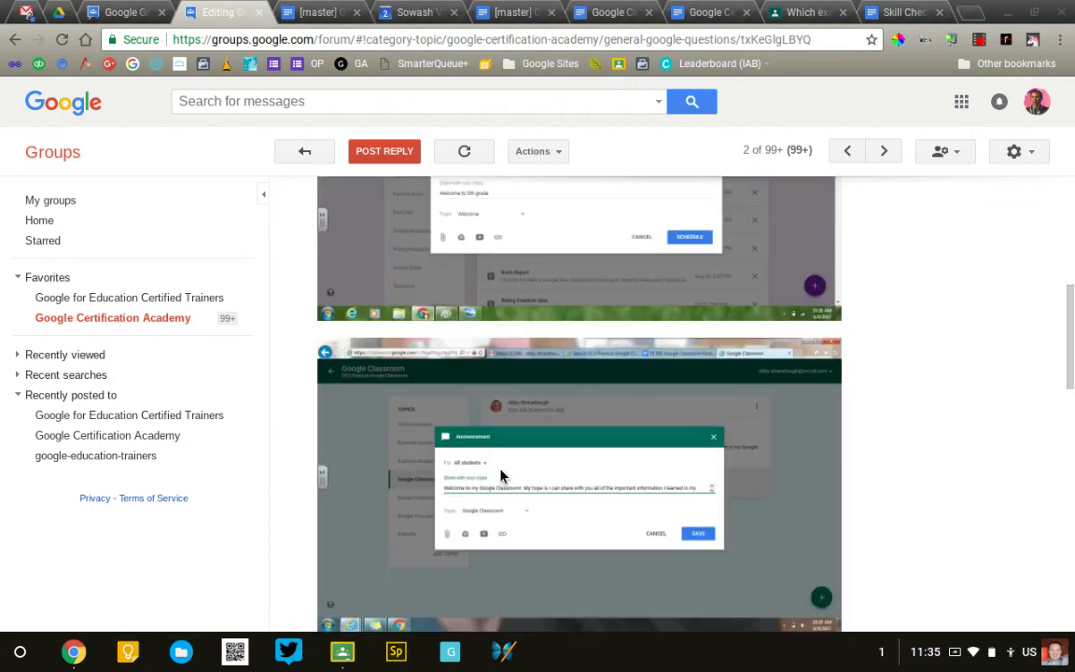
scroll(501, 475, down, 4)
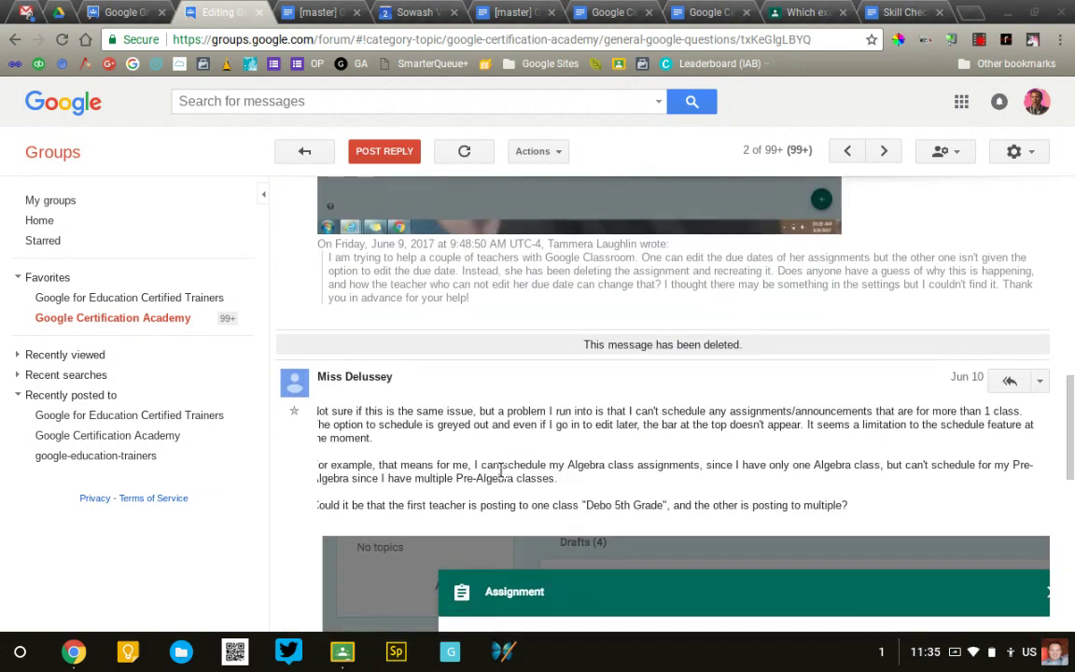
scroll(501, 476, down, 3)
scroll(501, 476, up, 8)
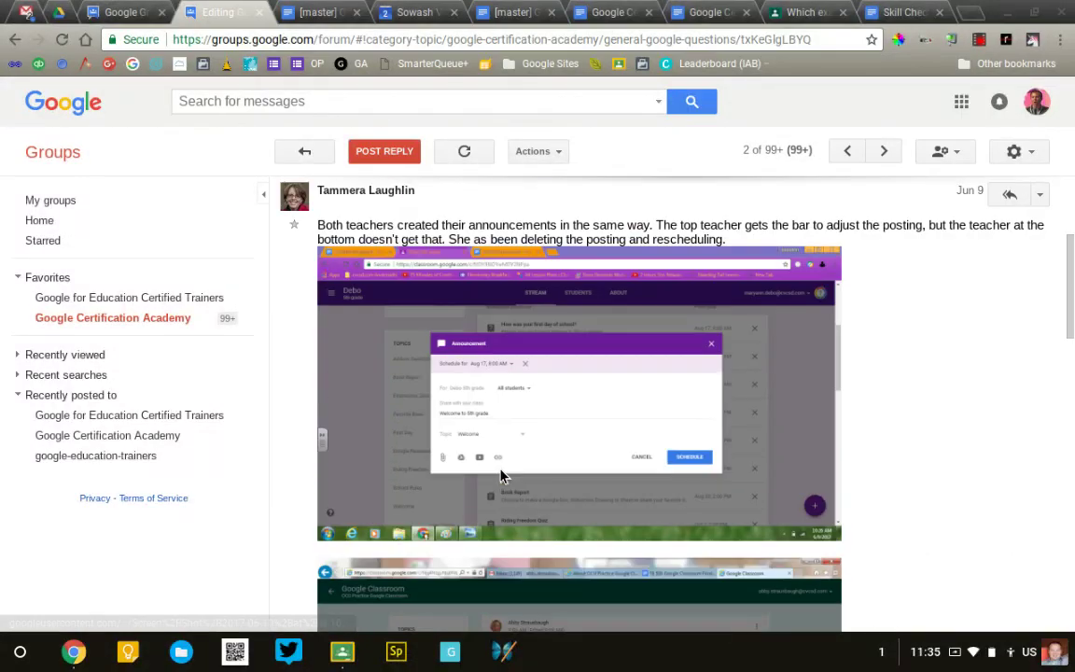
scroll(501, 476, down, 1)
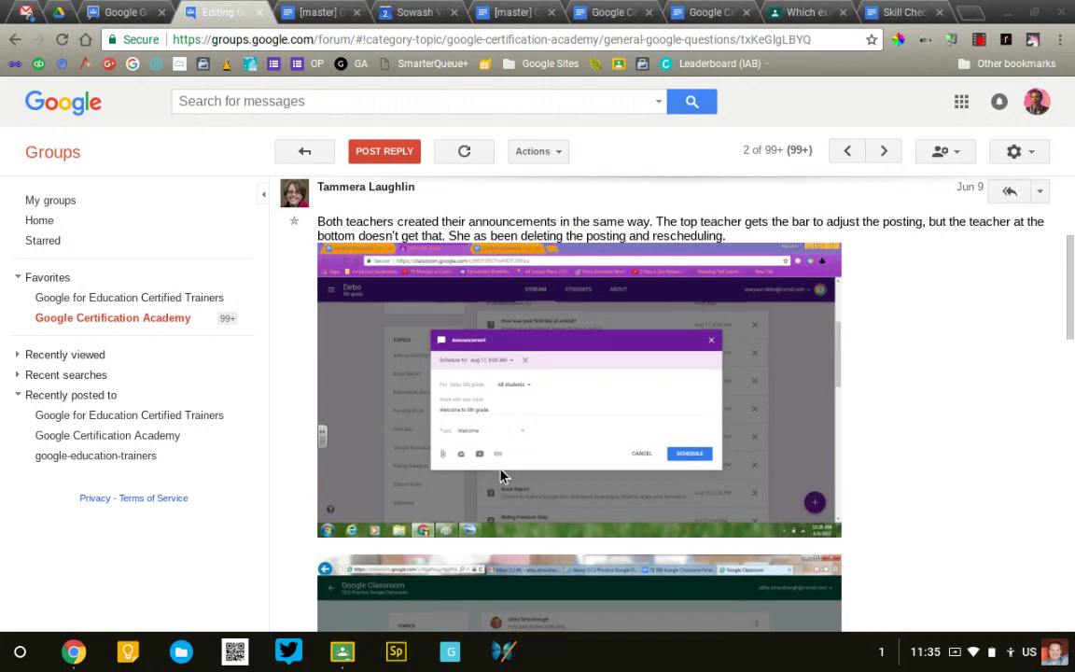
- Switch back to the AP History tab showing its Categories settings
click(101, 12)
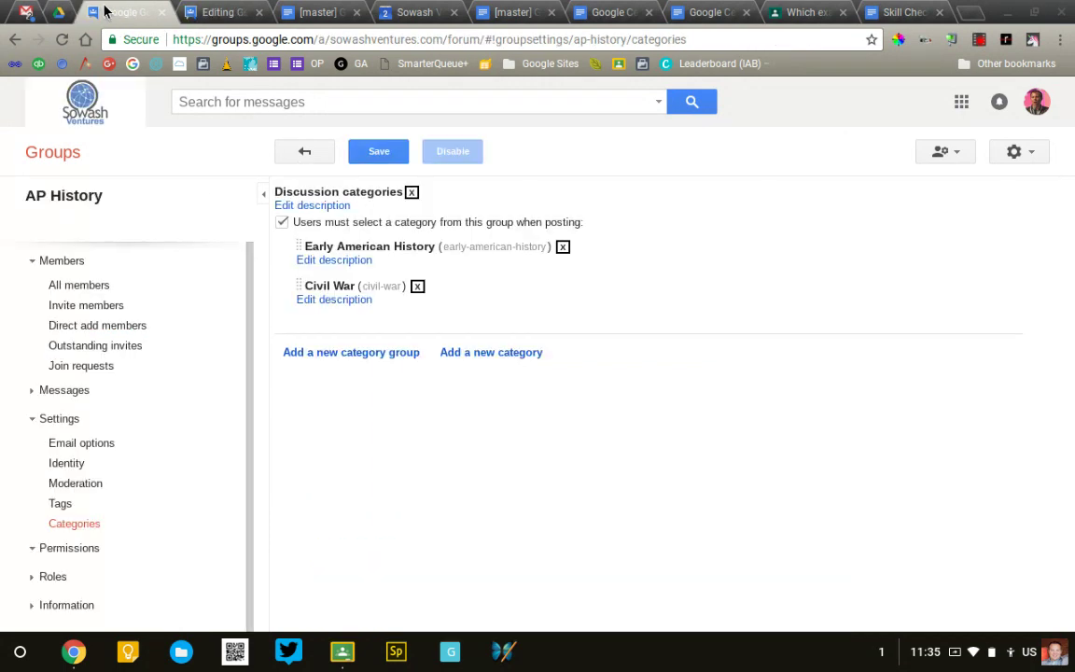